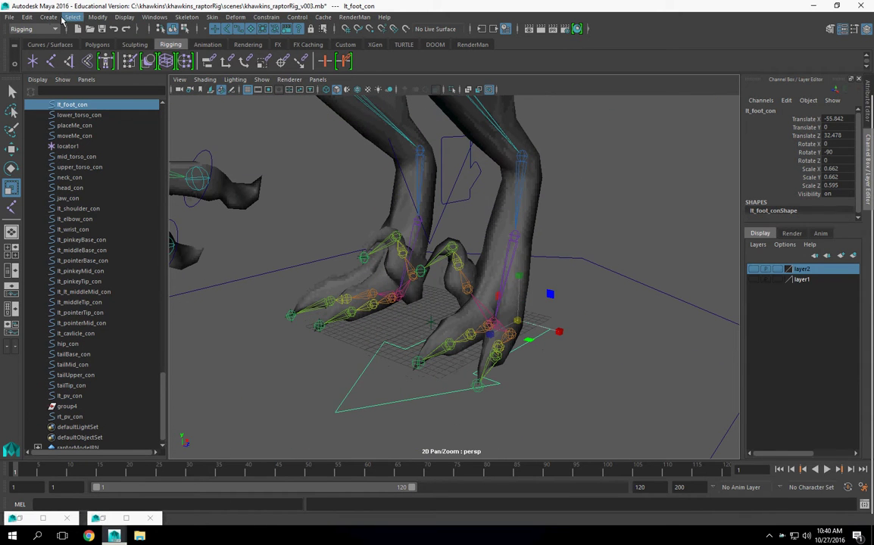
Add a displayable 'controls' attribute to lt_foot_con through Add Attribute
left_click(97, 16)
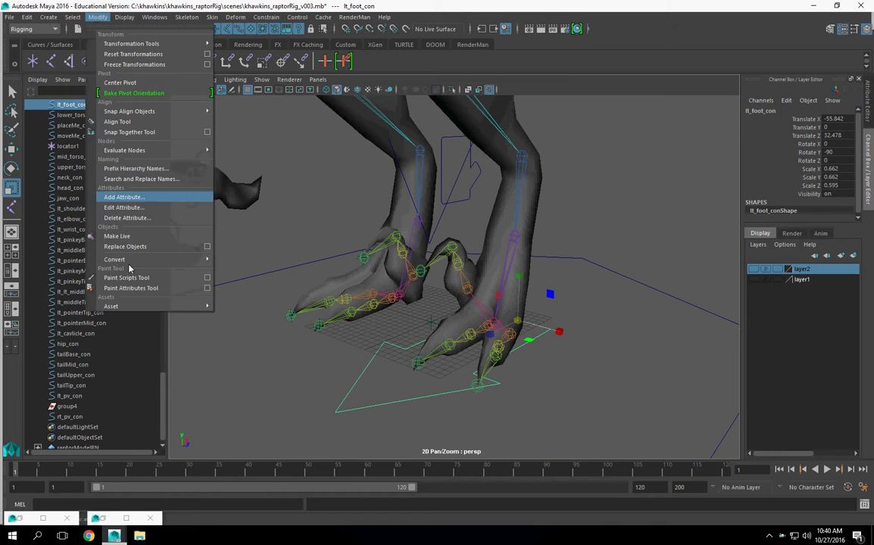
left_click(125, 196)
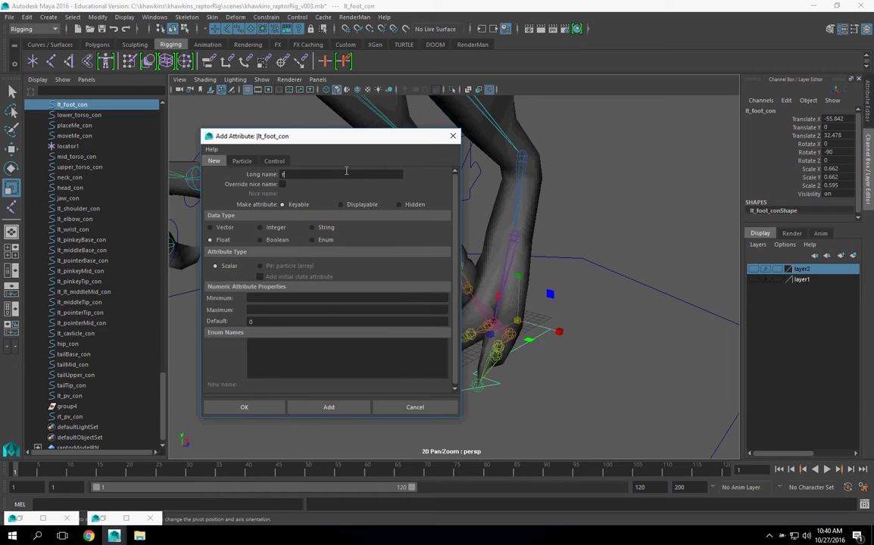
type("oot")
key("BackSpace")
key("BackSpace")
key("BackSpace")
type("c")
type("ontros")
key("BackSpace")
type("ls")
key("BackSpace")
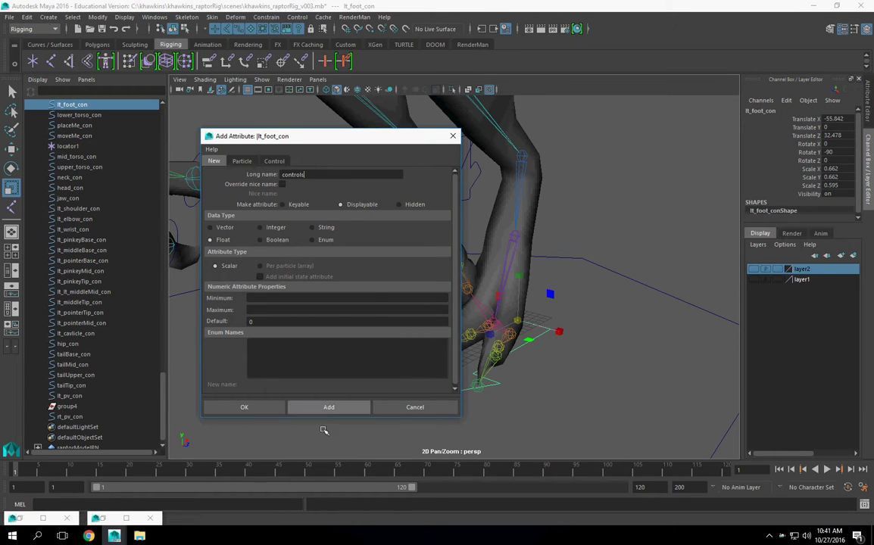
left_click(329, 408)
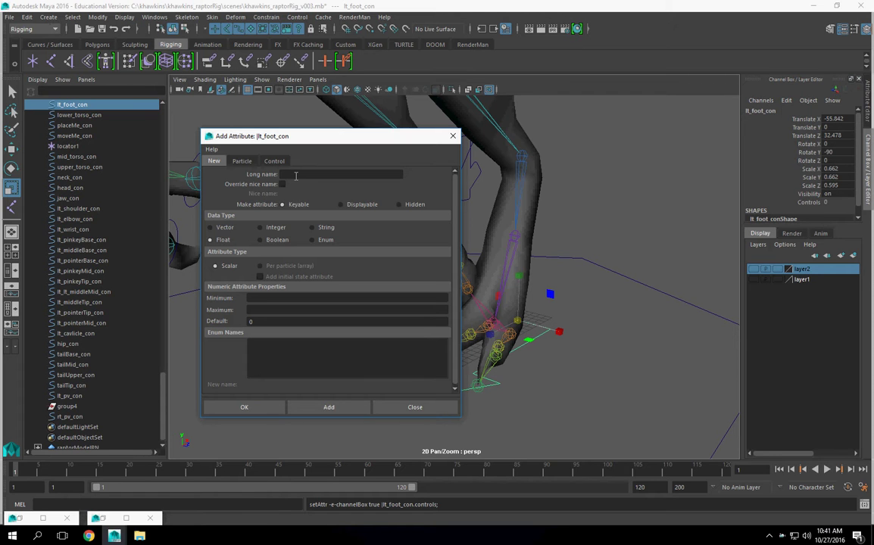
Add a '_Rolls' label attribute with Override nice name enabled
type("_Rol")
type("ls")
left_click(282, 183)
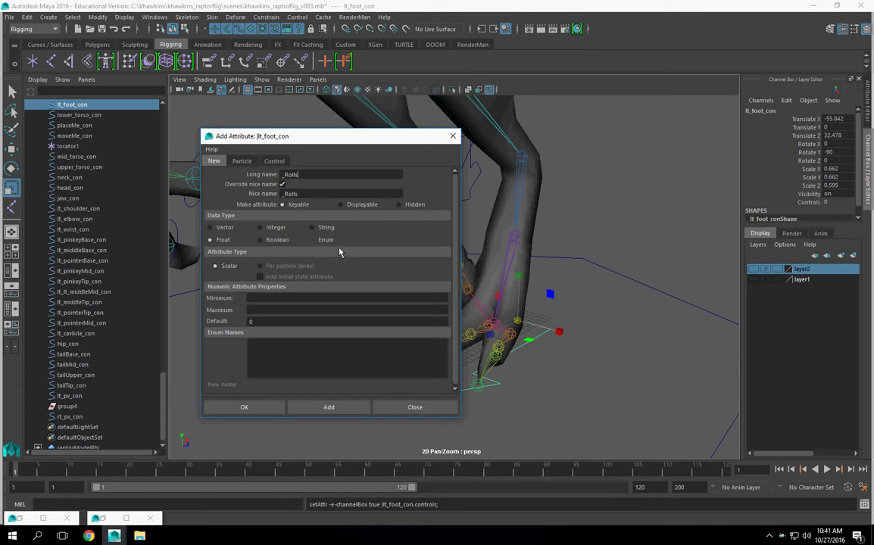
left_click(350, 407)
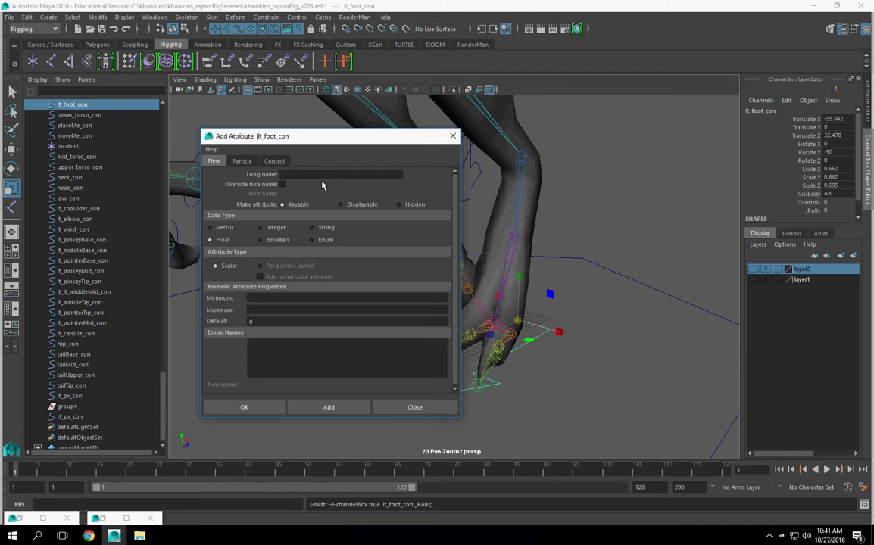
Add a keyable toe roll attribute with Override nice name enabled
type("Toe")
type("toeRoll")
left_click(283, 184)
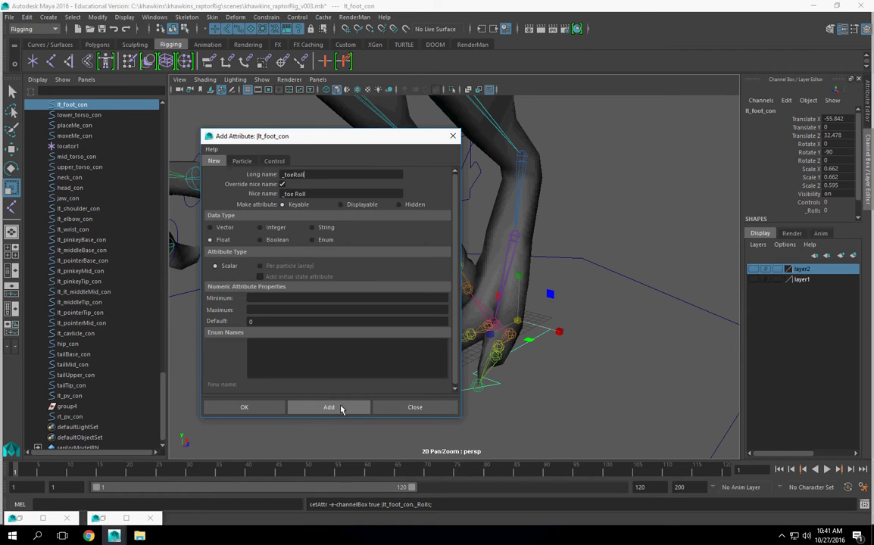
left_click(340, 408)
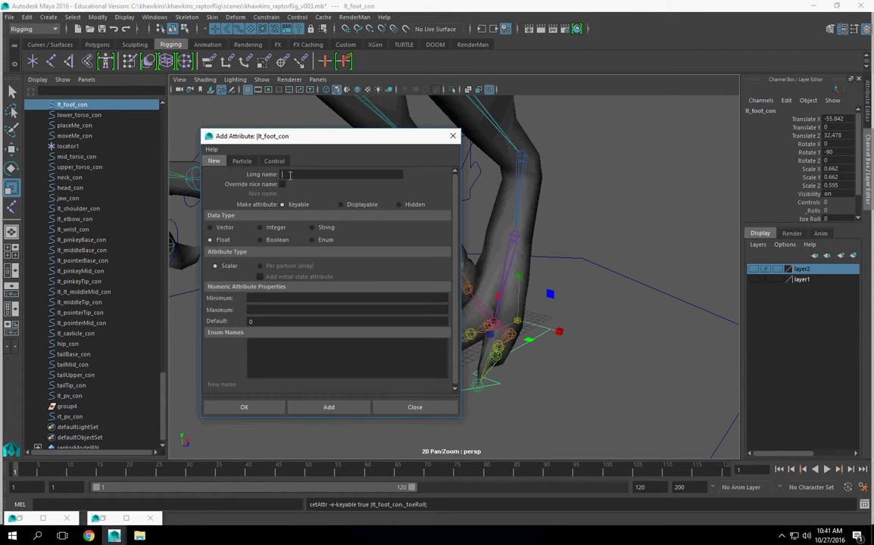
Add a keyable _heelRoll attribute with custom nice name, undoing the misnamed attempts
type("_heel")
type("Roll")
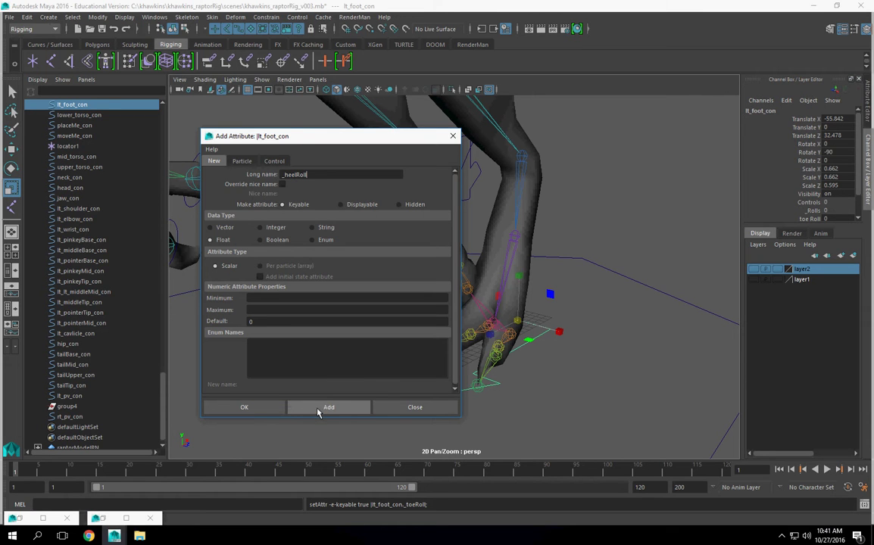
left_click(324, 408)
left_click(832, 223)
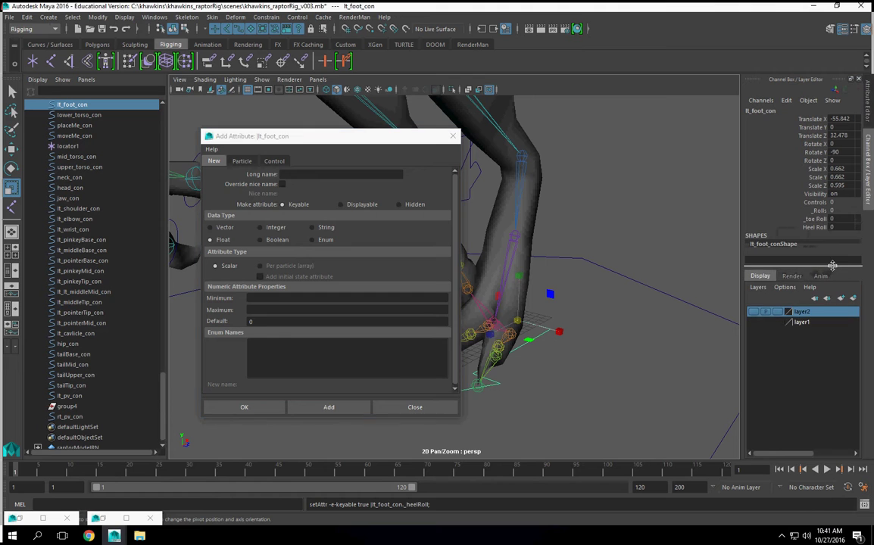
key("ctrl+z")
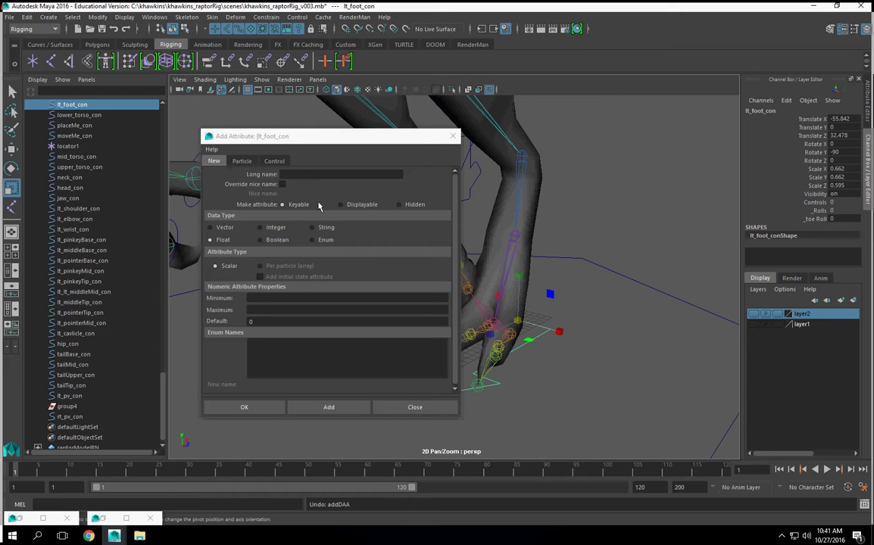
left_click(292, 176)
type("hel")
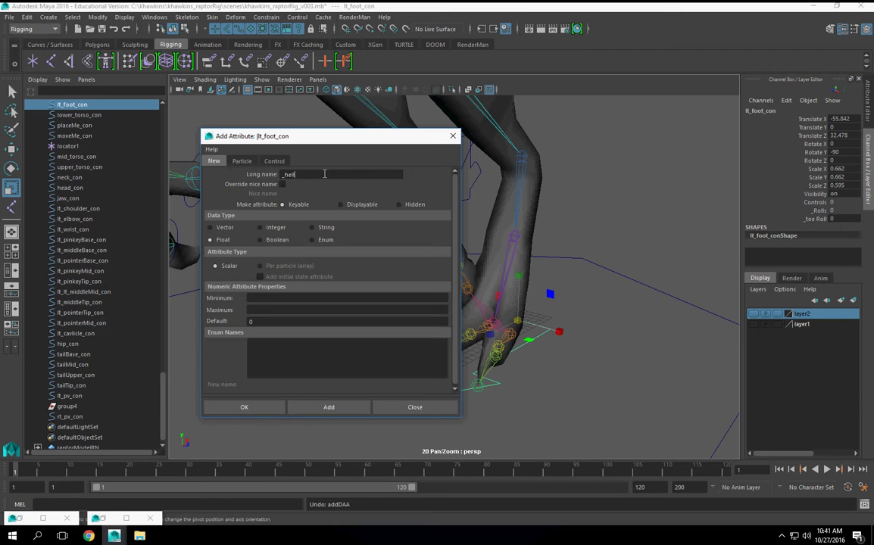
key("BackSpace")
type("elRo")
type("ll")
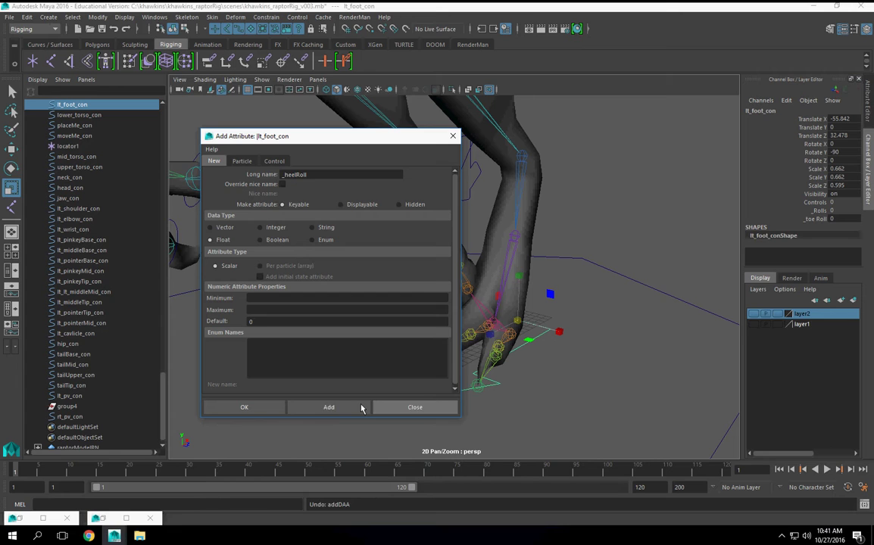
left_click(349, 409)
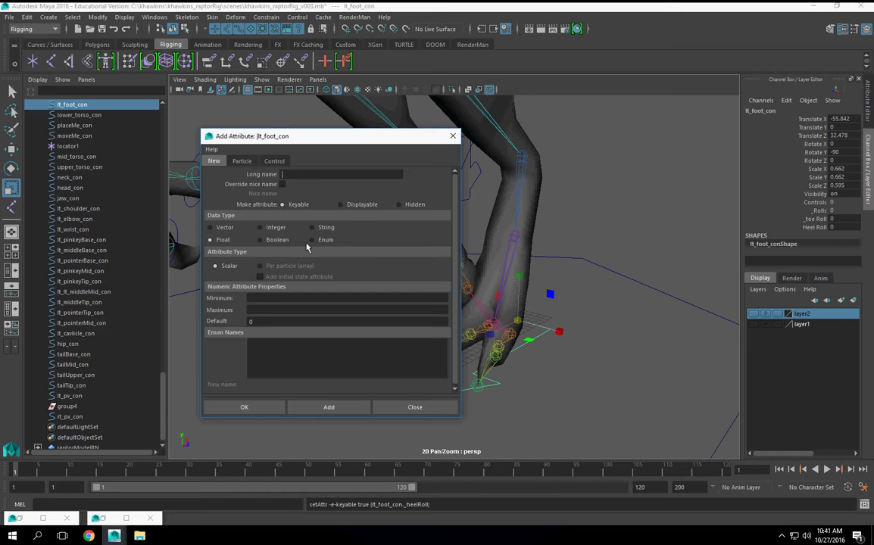
type("_h")
type("eel")
type("Roll")
left_click(283, 184)
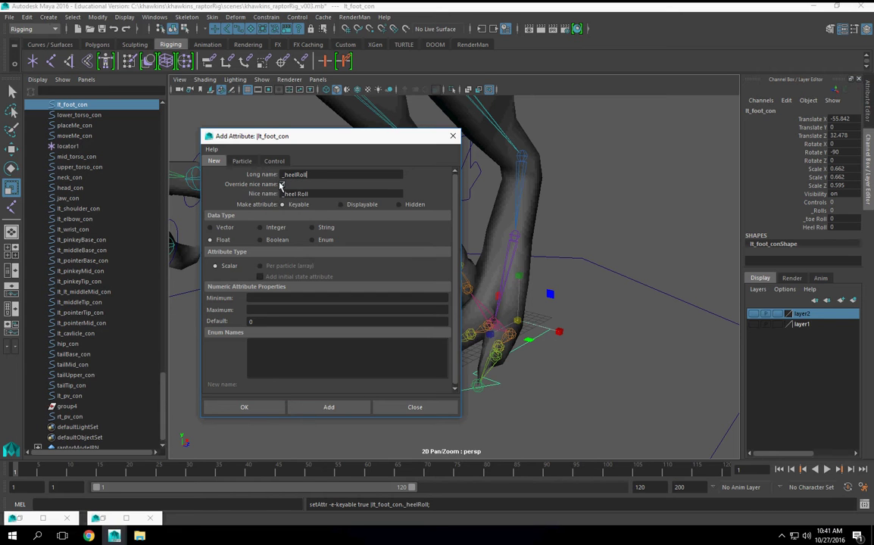
left_click(348, 412)
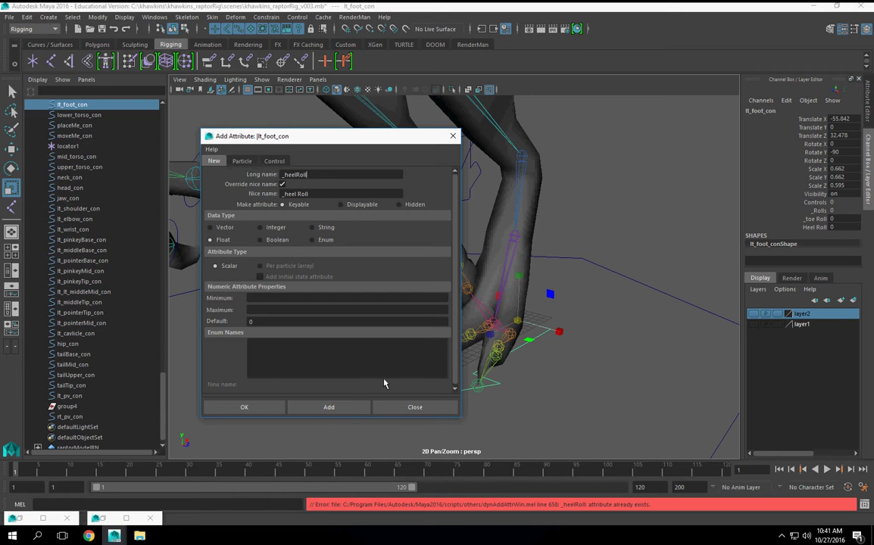
key("ctrl+z")
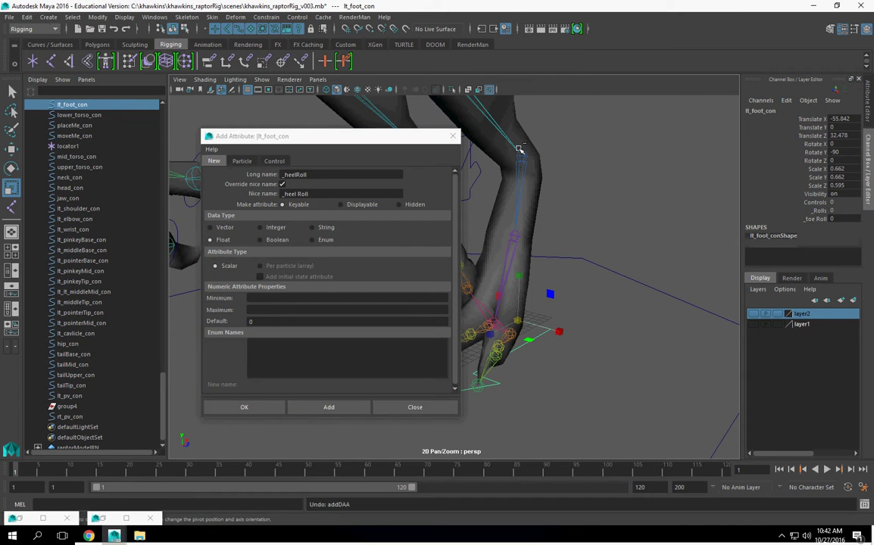
left_click(327, 407)
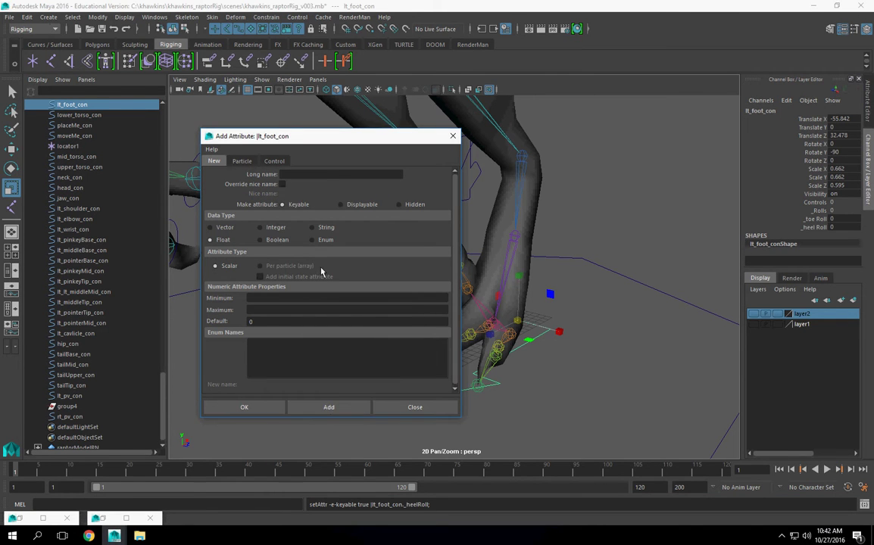
Add a keyable _ballRoll attribute with custom nice name, redoing the first attempt
left_click(281, 184)
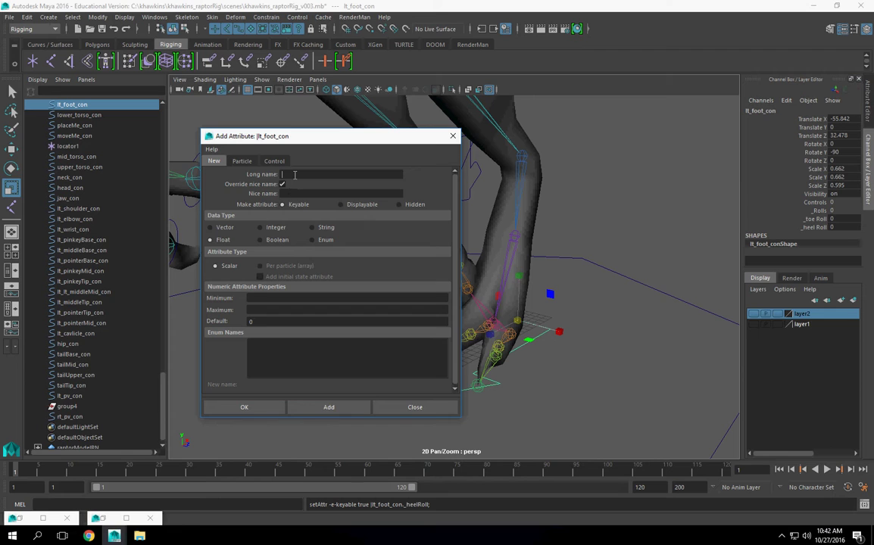
left_click(295, 174)
type("_ballRoll")
left_click(328, 410)
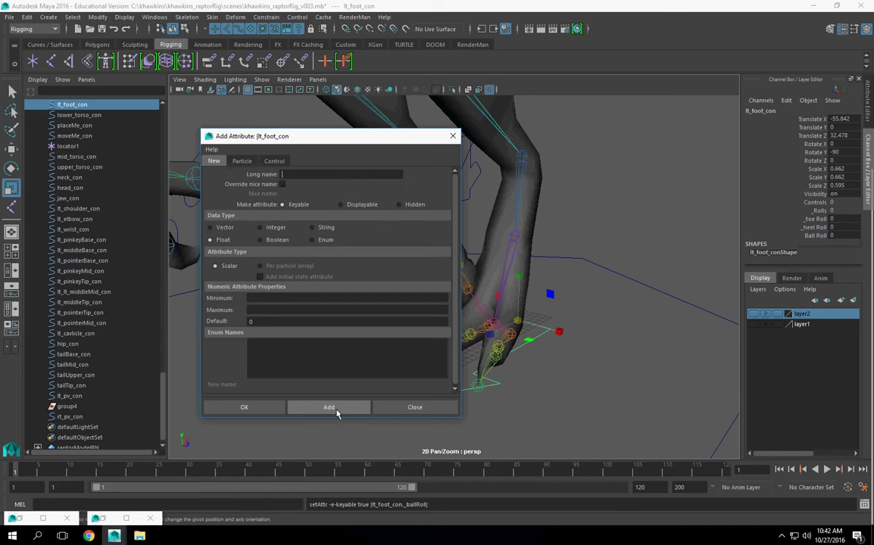
key("ctrl+z")
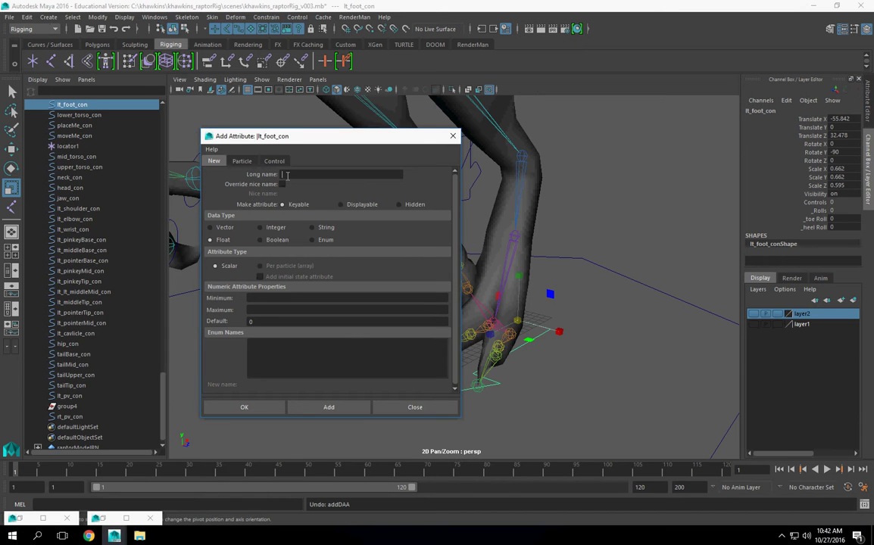
type("_ball")
type("Roll")
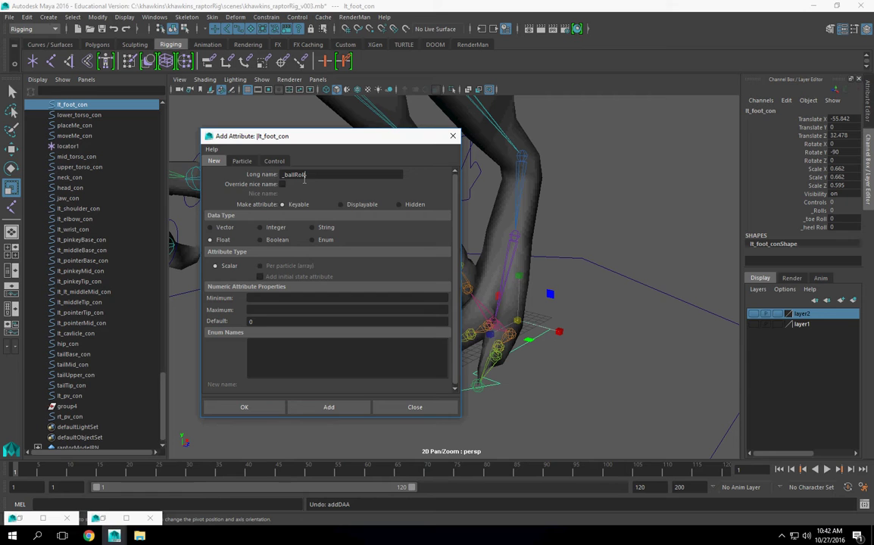
left_click(281, 184)
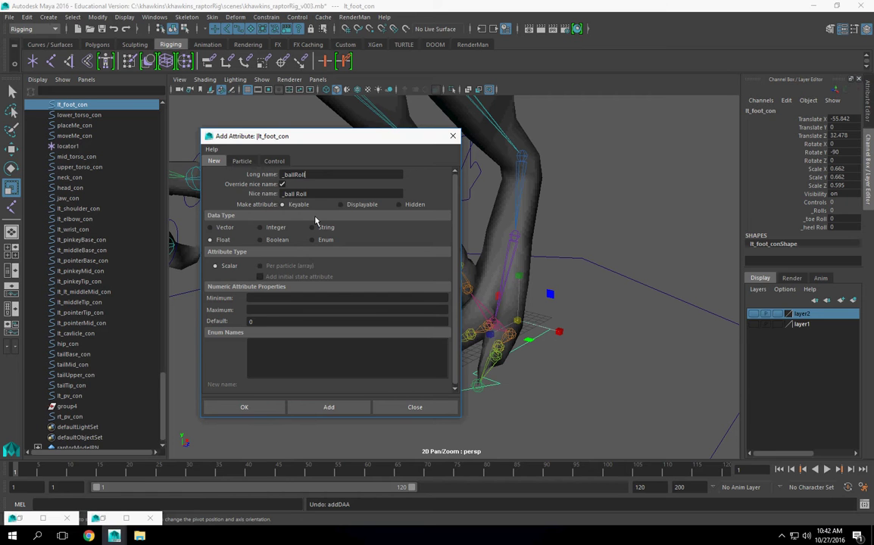
left_click(324, 409)
type("_")
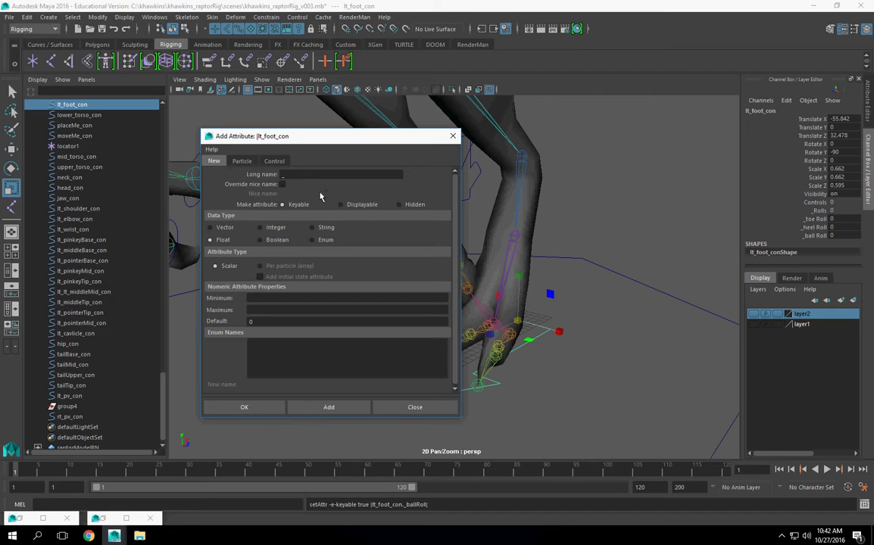
left_click(282, 184)
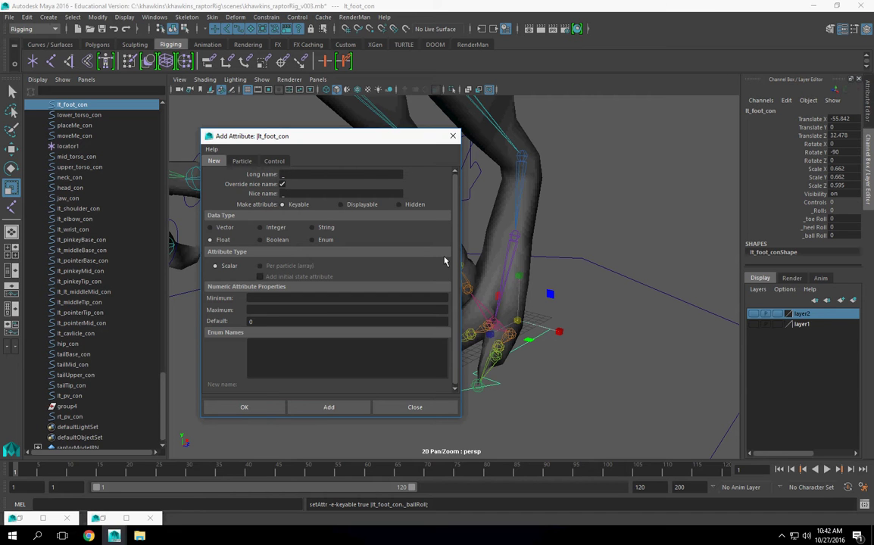
Add a display-only _Pivots divider with capitalised name and nice name
left_click(362, 204)
type("iv")
type("ots")
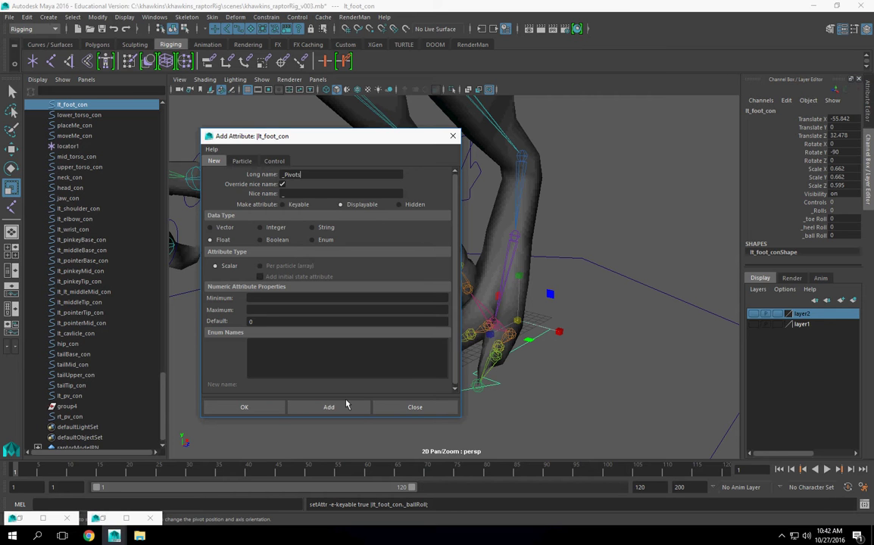
left_click(341, 413)
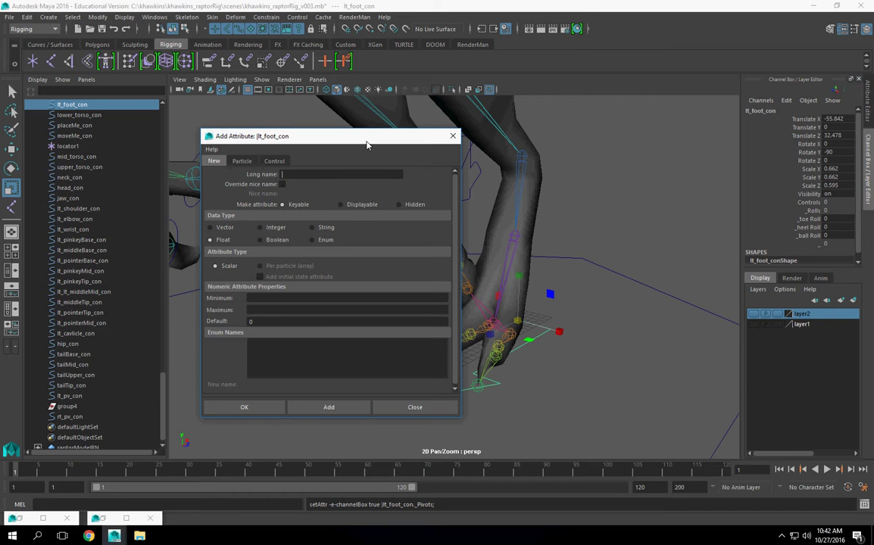
key("ctrl+z")
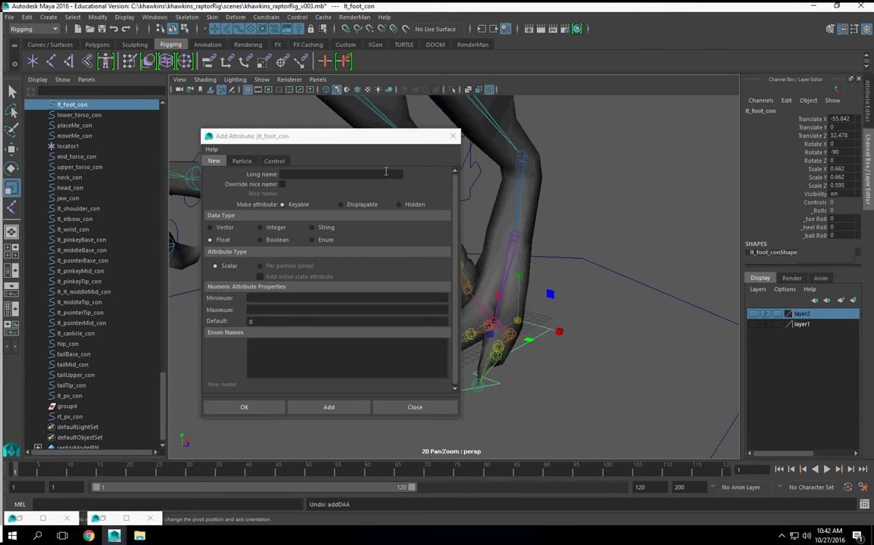
left_click(355, 168)
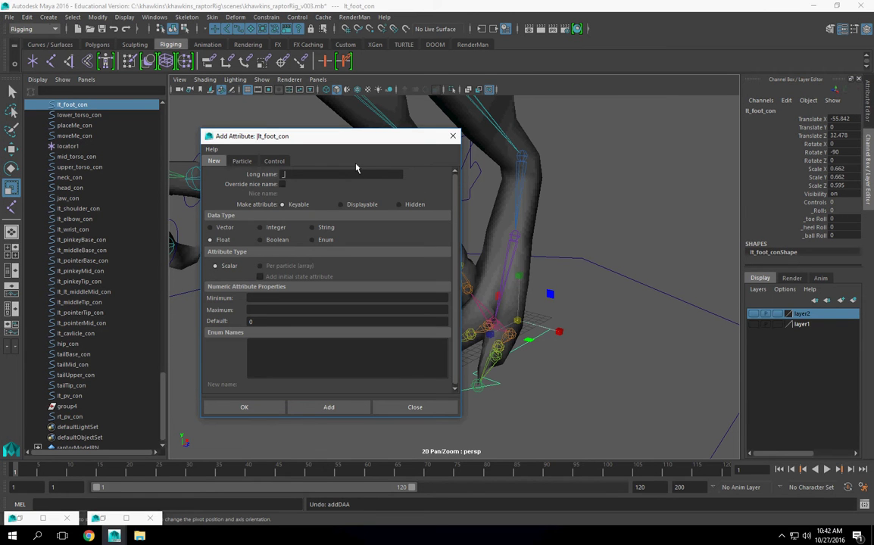
type("vots")
left_click(282, 184)
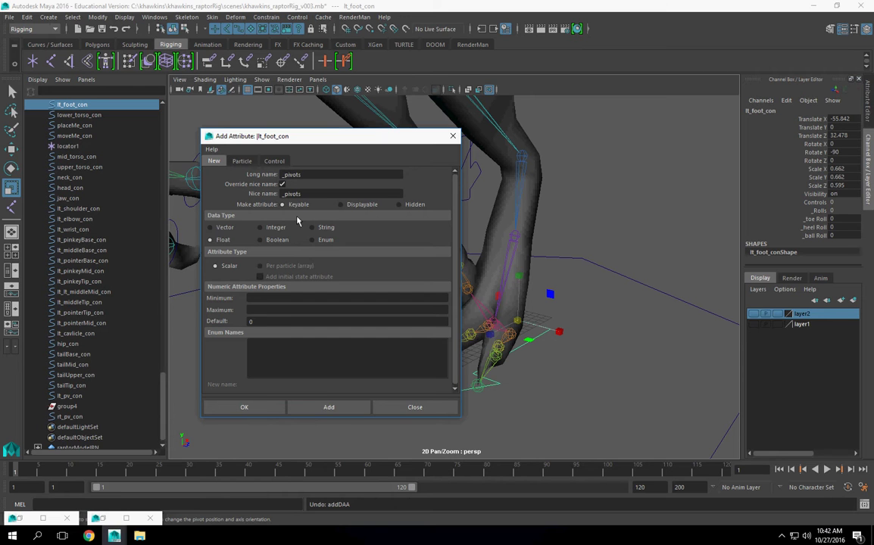
key("BackSpace")
type("P")
left_click(287, 195)
key("BackSpace")
type("P")
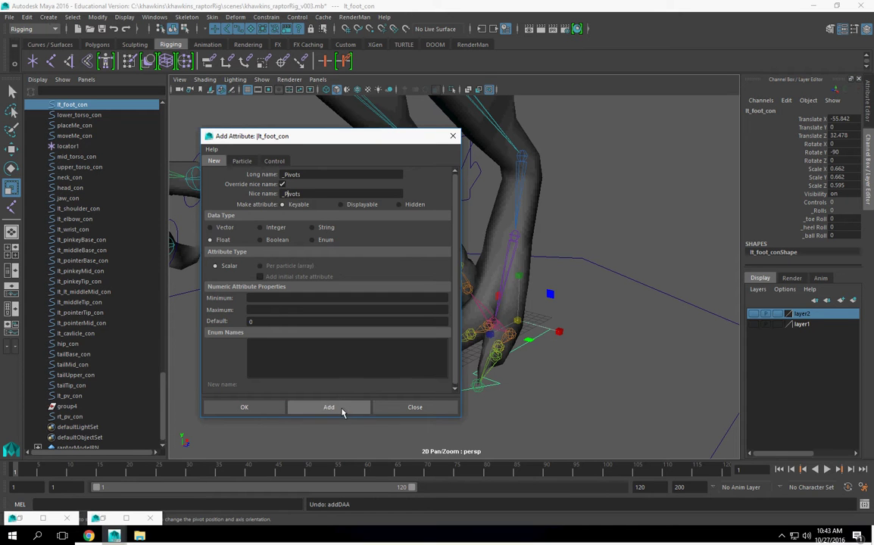
left_click(351, 204)
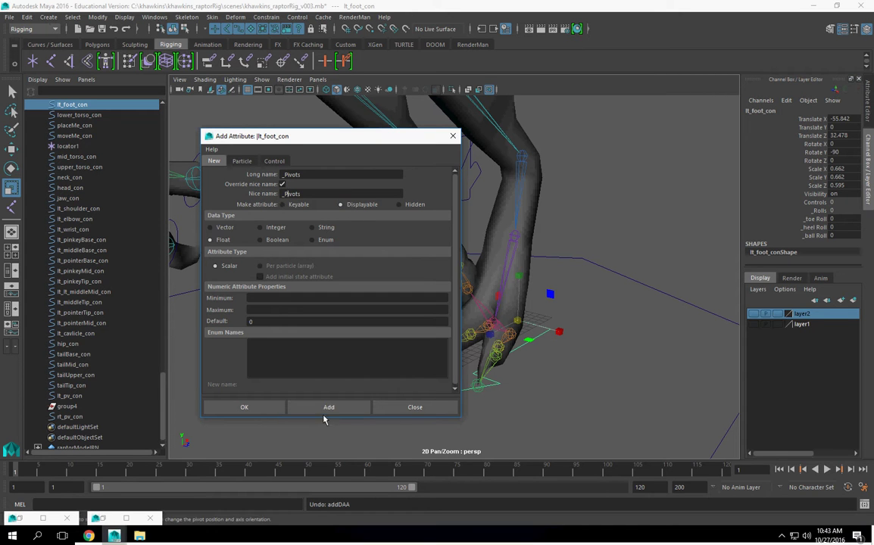
left_click(329, 407)
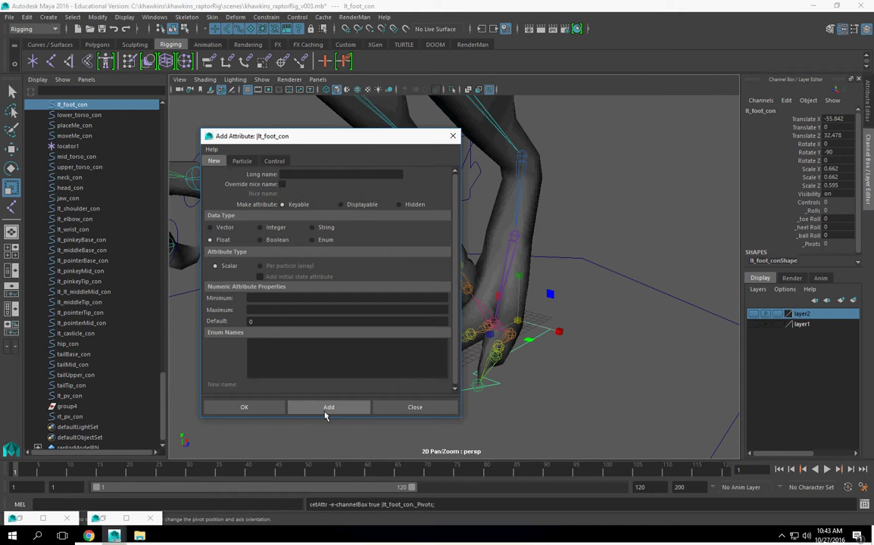
Add keyable _toePivot, _heelPivot and _ballPivot attributes, fixing the heel pivot name
left_click(304, 175)
type("toeP")
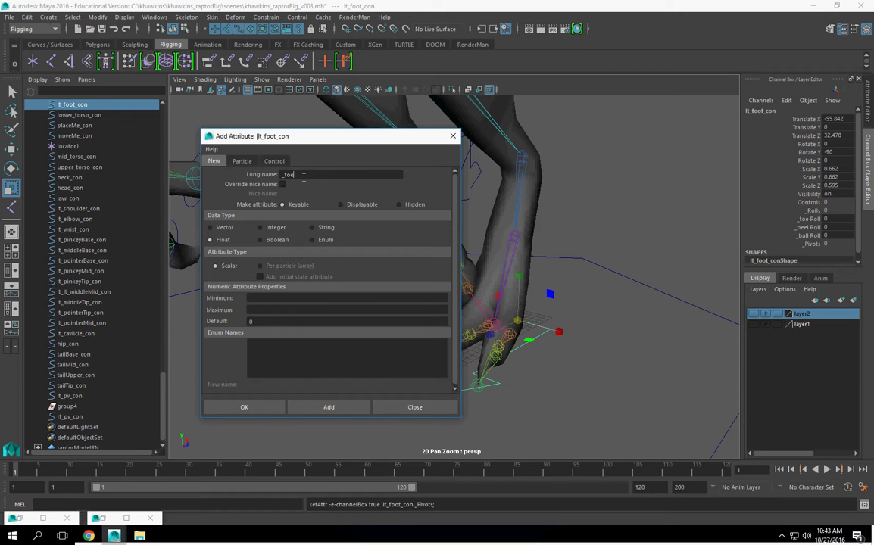
type("ivot")
left_click(283, 184)
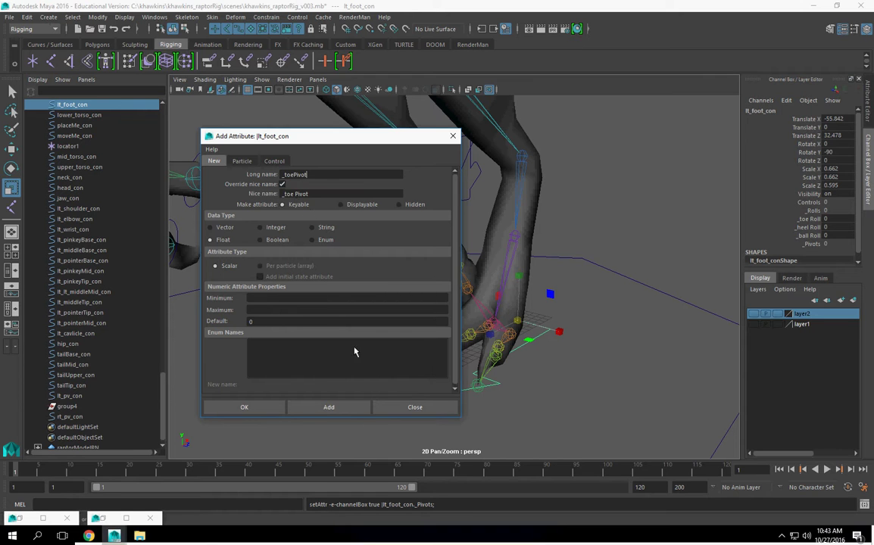
left_click(344, 408)
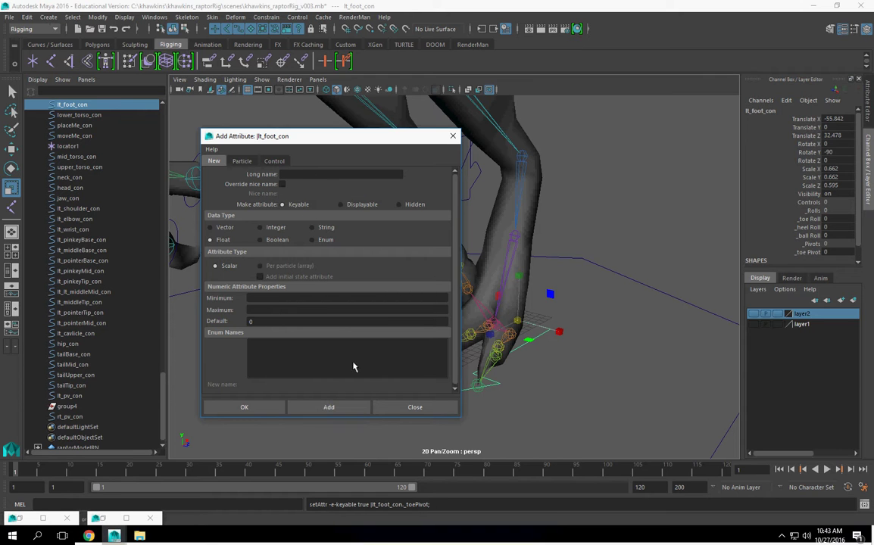
type("_he")
type("elPiv")
type("ot")
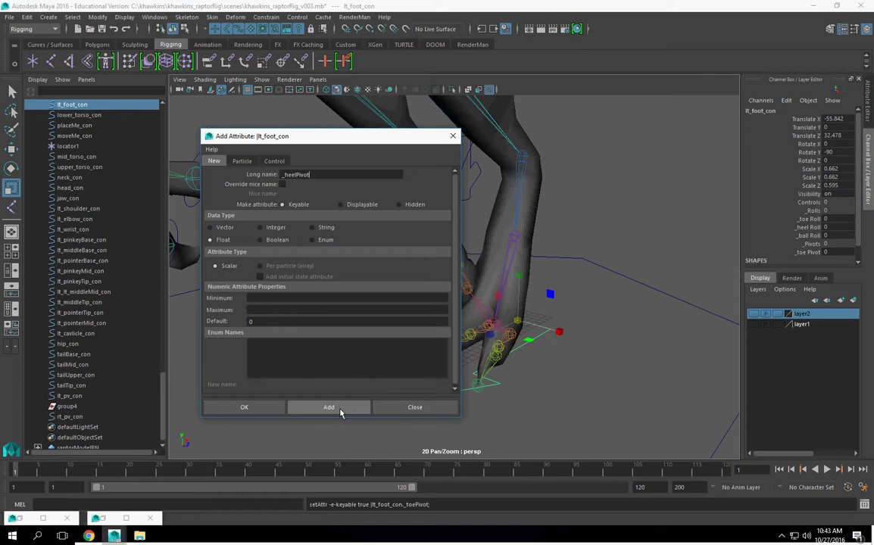
left_click(340, 410)
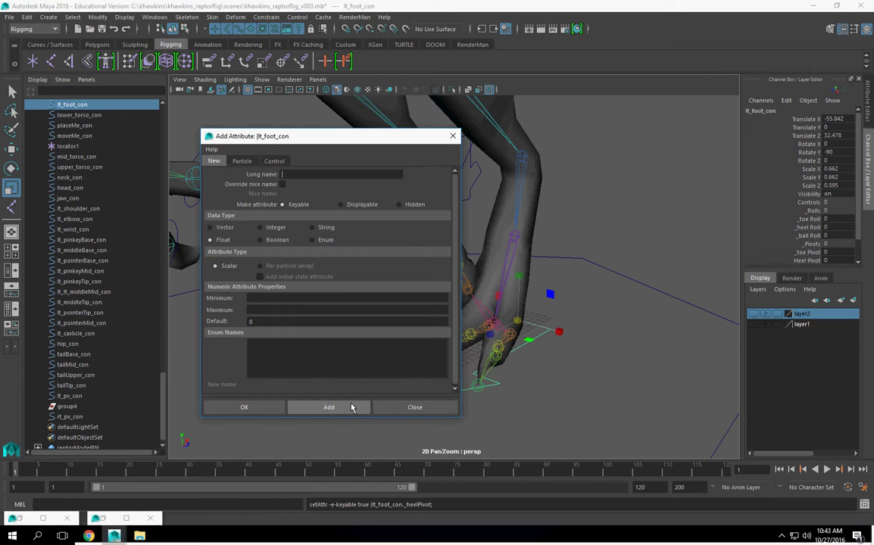
key("ctrl+z")
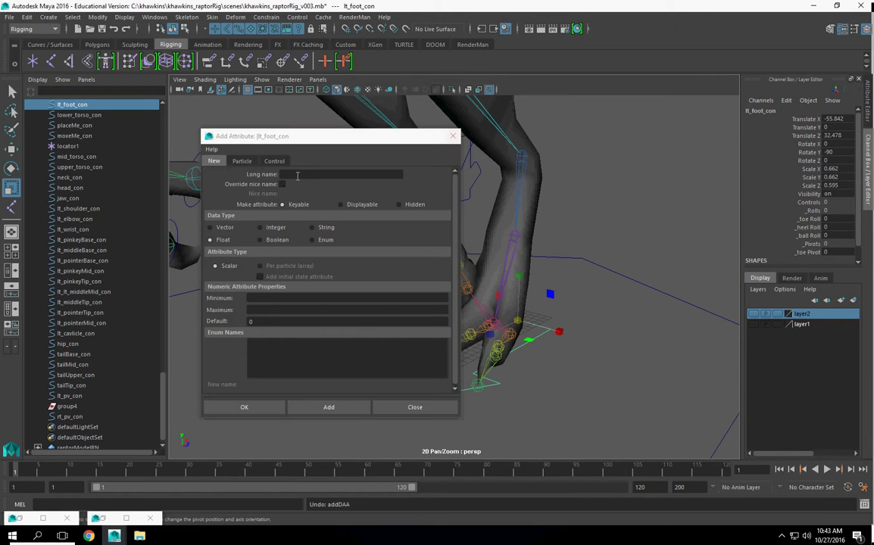
type("_h")
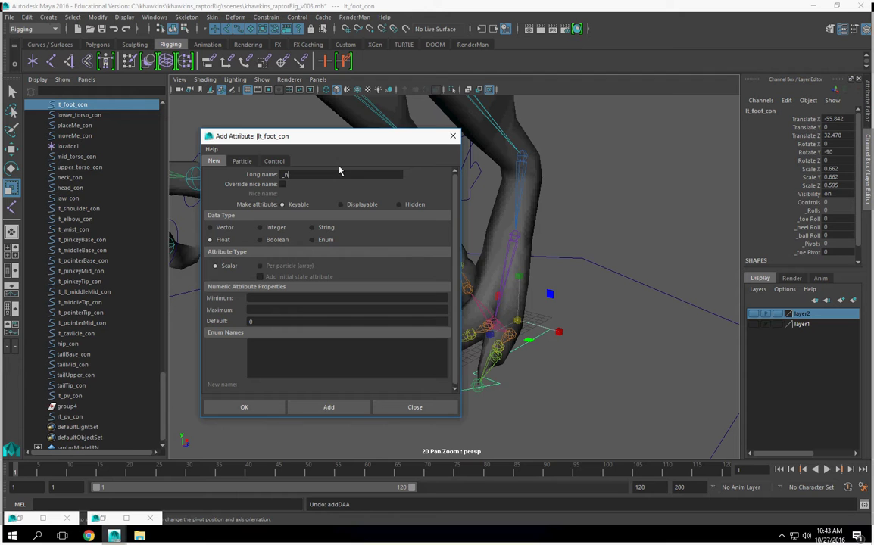
type("eel")
type("Piv")
type("ot")
left_click(282, 184)
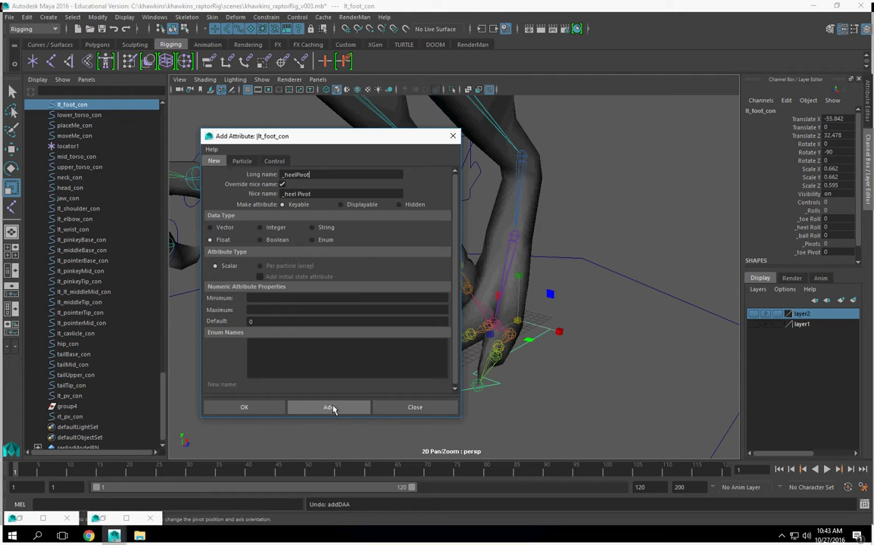
left_click(333, 408)
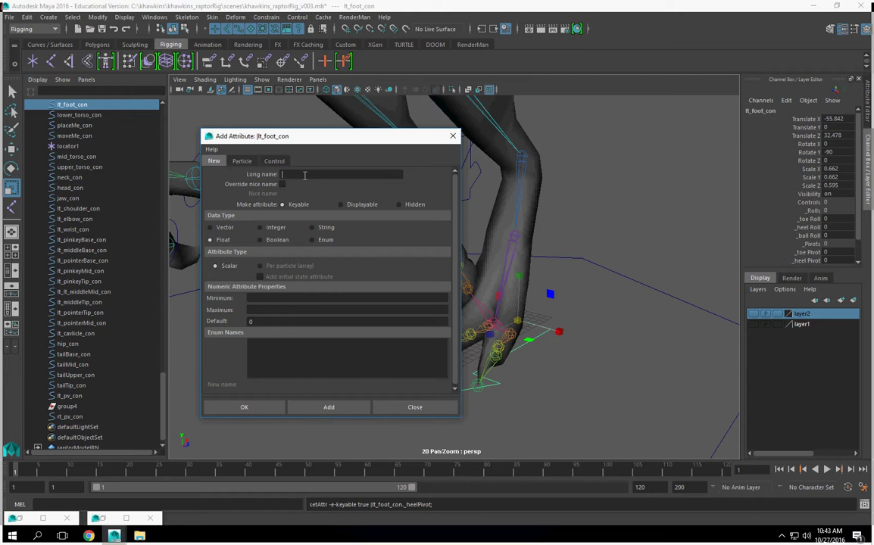
type("_ballP")
type("ivot")
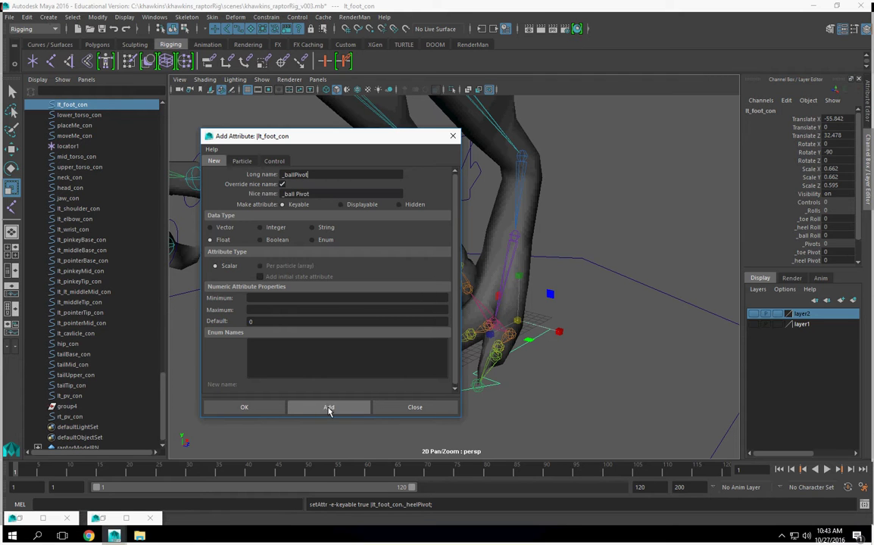
left_click(328, 408)
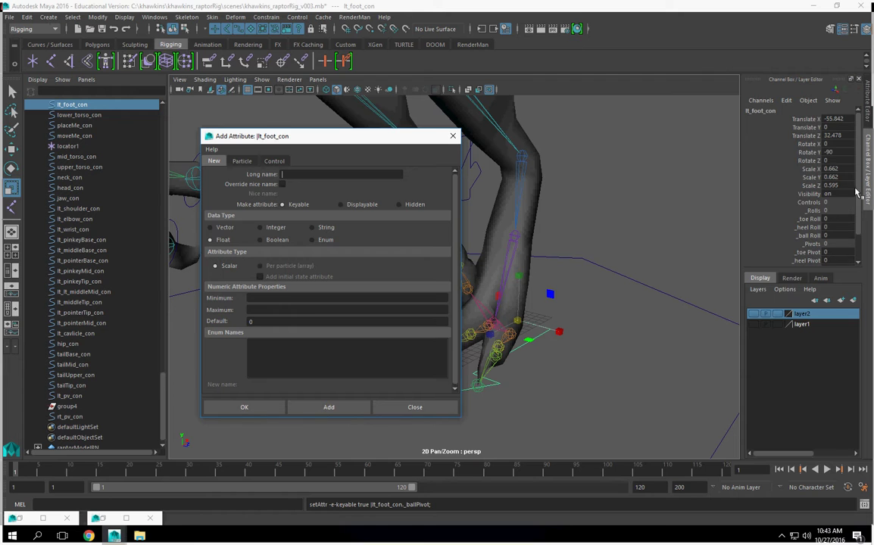
left_click_drag(858, 190, 858, 221)
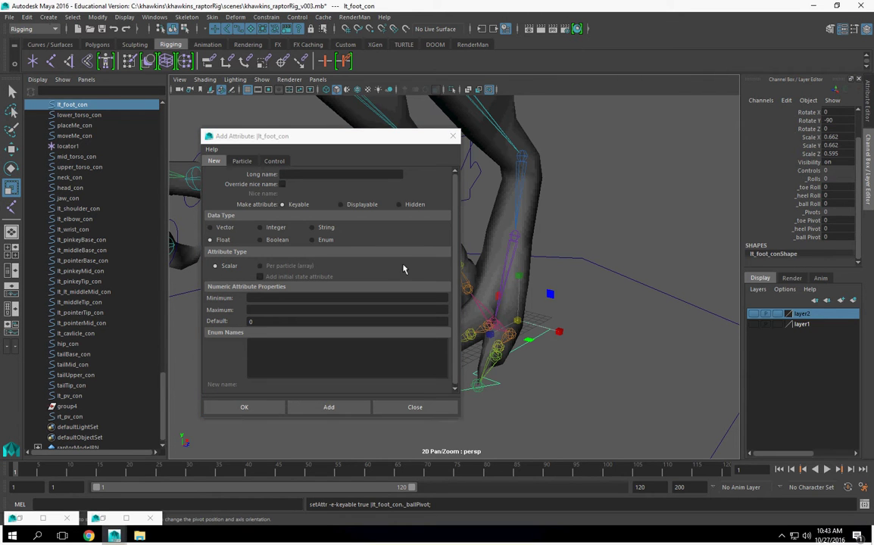
Add a display-only _Flops divider, then enter toeFlops as the next name
left_click(316, 175)
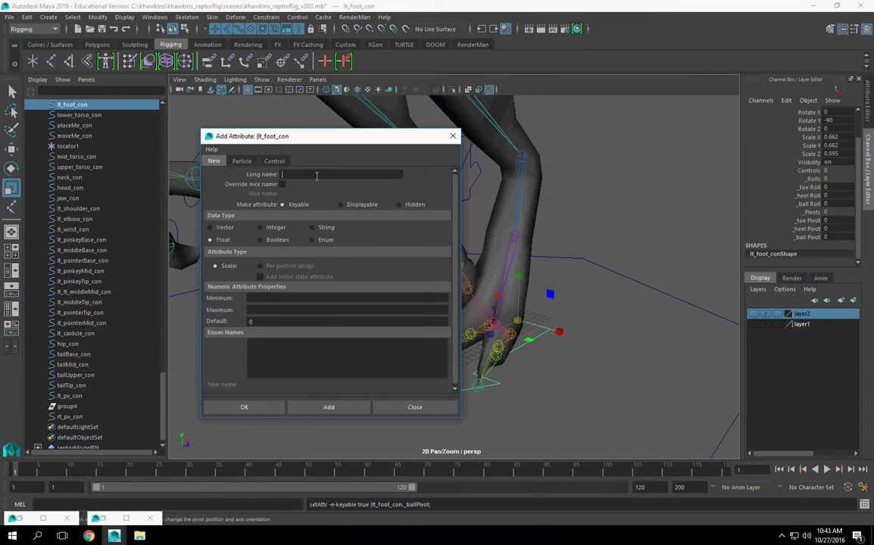
type("Flops")
left_click(283, 175)
type("_")
left_click(282, 184)
left_click(356, 204)
left_click(352, 409)
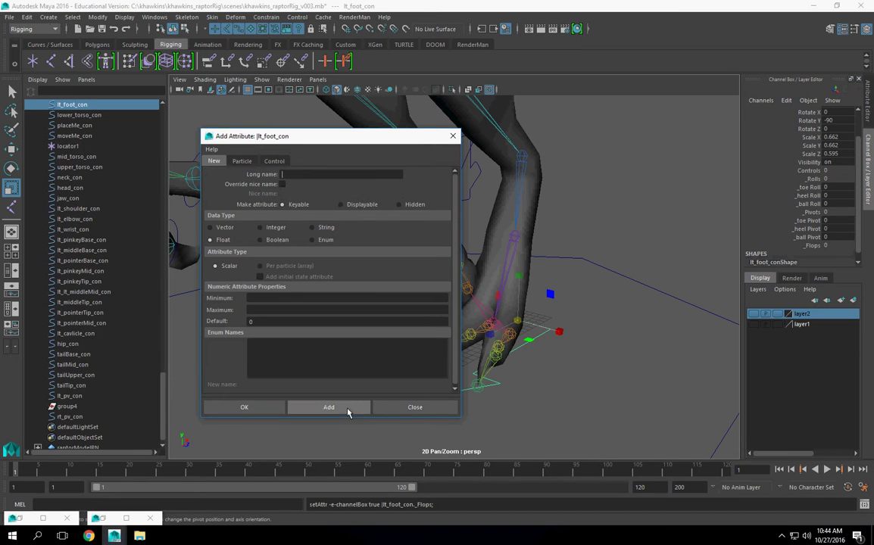
left_click(304, 173)
type("_")
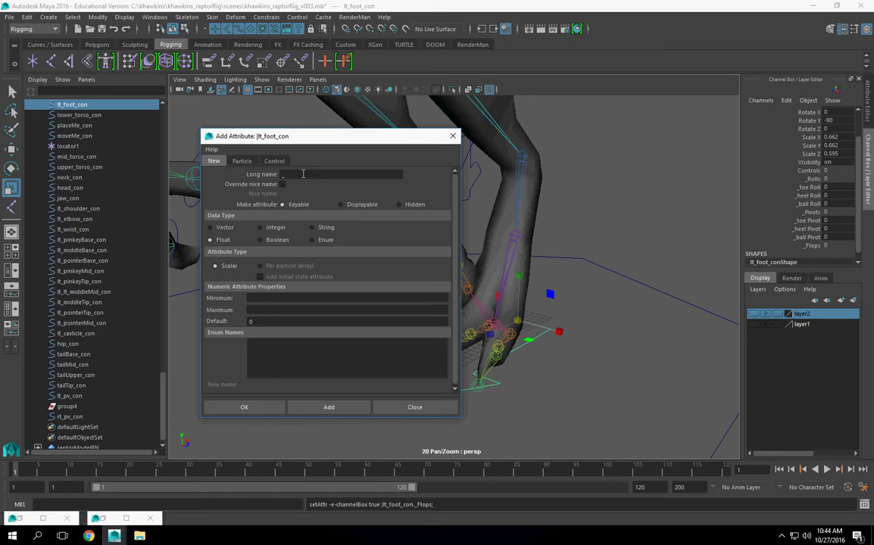
type("toe")
type("Flo")
type("ps")
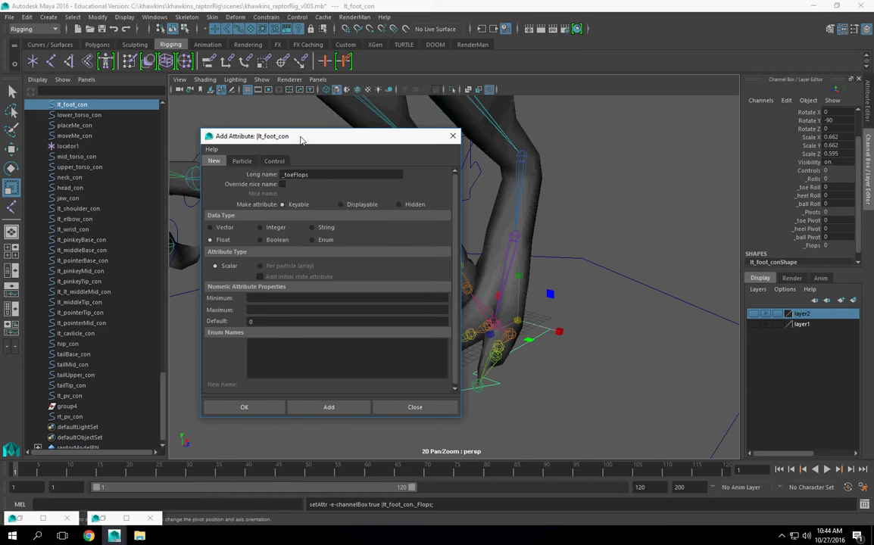
Copy pinkeyToeBase from the pinky toe joint and compose the name _pinkeyToeFlop
left_click_drag(303, 137, 176, 136)
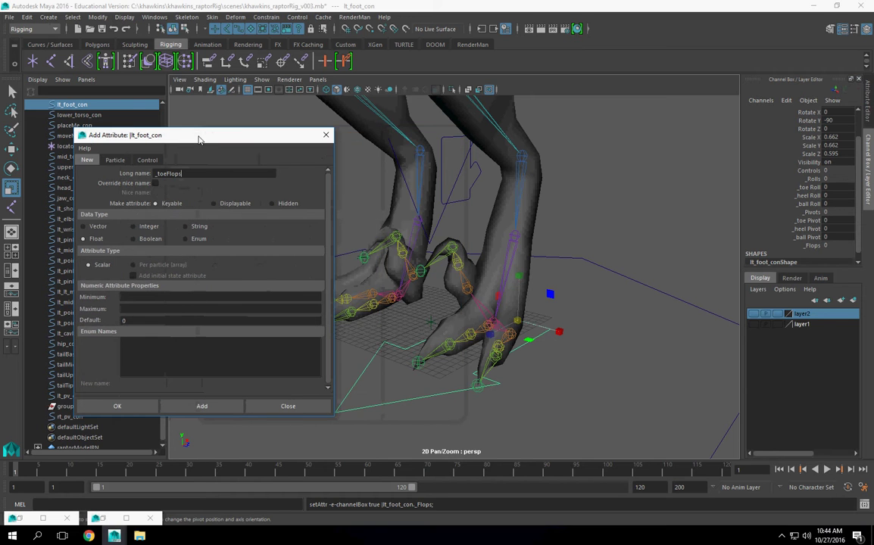
left_click(514, 339)
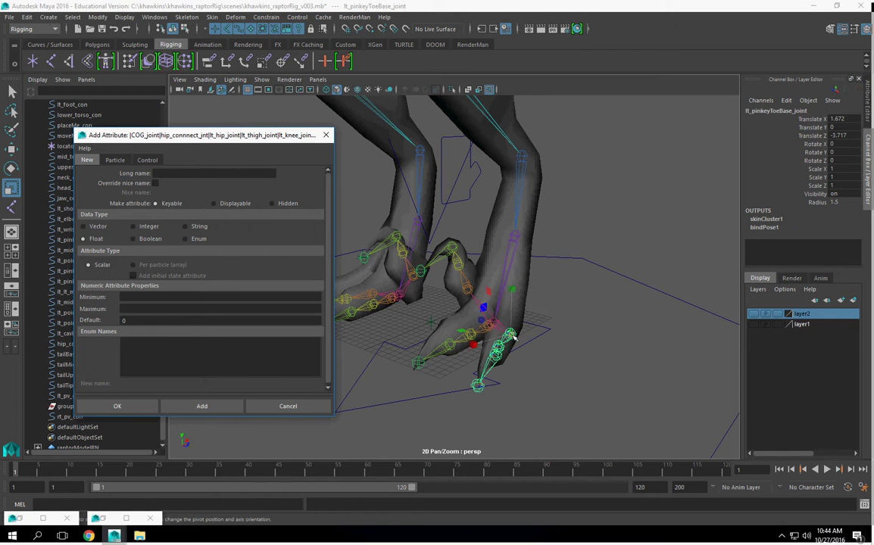
left_click(756, 111)
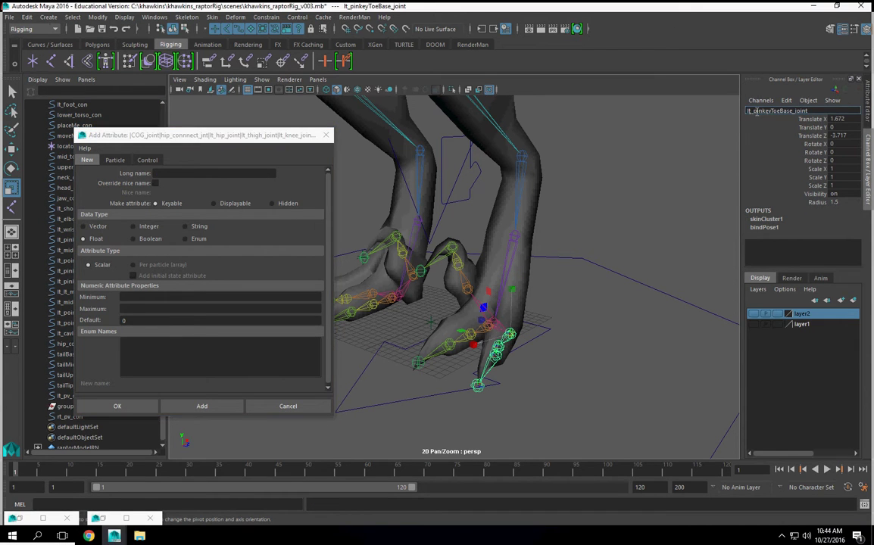
left_click_drag(752, 111, 792, 111)
left_click_drag(160, 134, 193, 128)
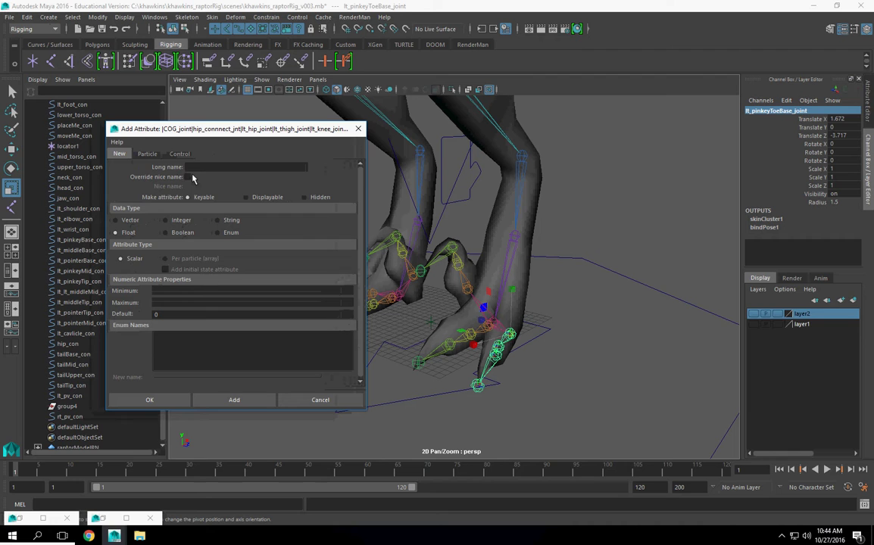
left_click(187, 177)
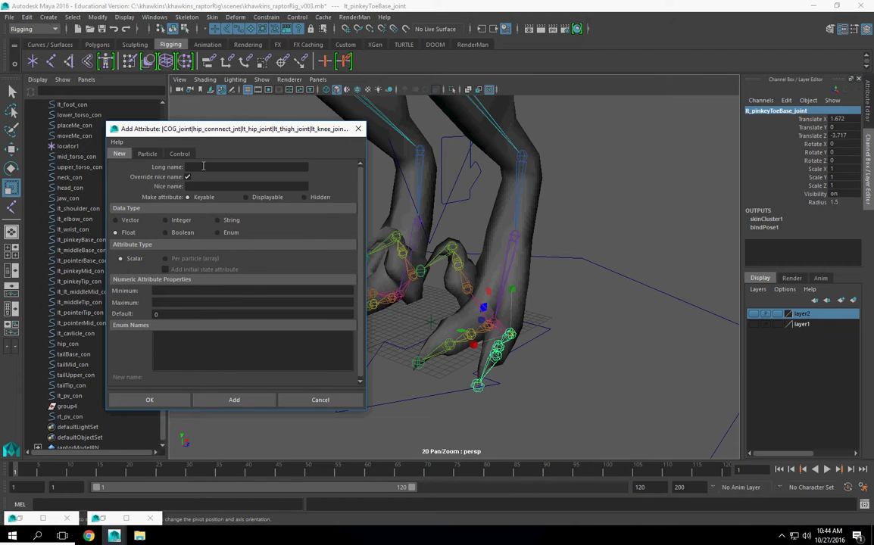
type("pinkeyToeBase")
key("BackSpace")
type("F")
type("lop")
left_click_drag(243, 168, 151, 167)
Reselect lt_foot_con and add the keyable _pinkeyToeFlop attribute
left_click(400, 355)
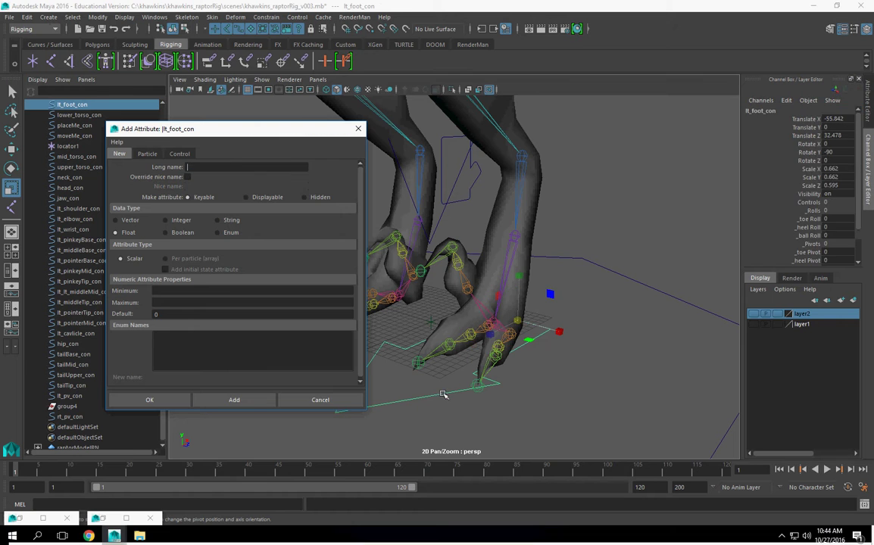
scroll(847, 214, "down", 2)
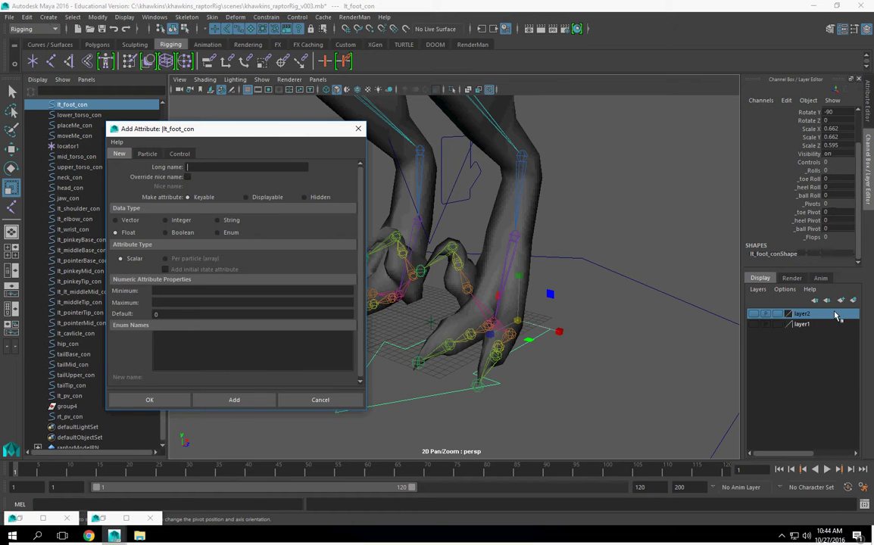
left_click(199, 166)
type("_pinkeyToeFlop")
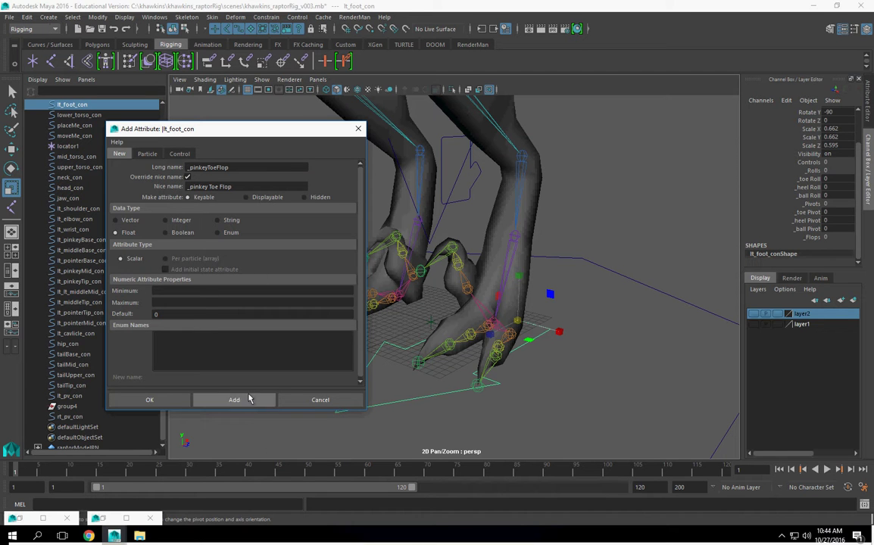
left_click(243, 402)
left_click(245, 402)
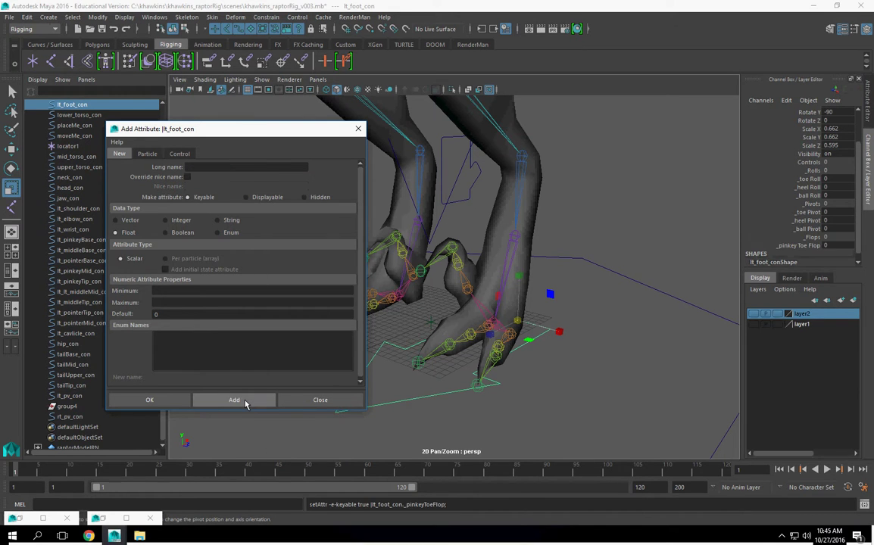
Copy midToeBase from the middle toe joint's name, then reselect lt_foot_con
left_click(471, 335)
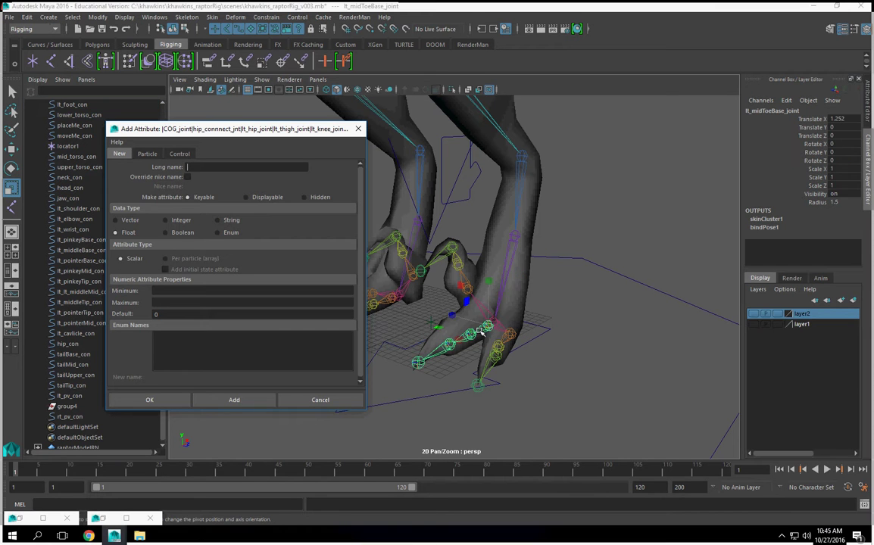
left_click(753, 111)
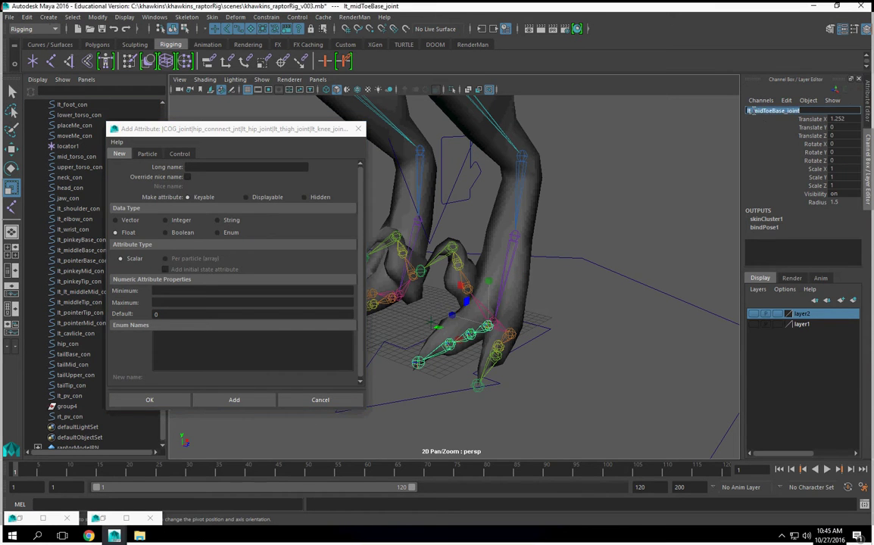
left_click_drag(753, 110, 780, 112)
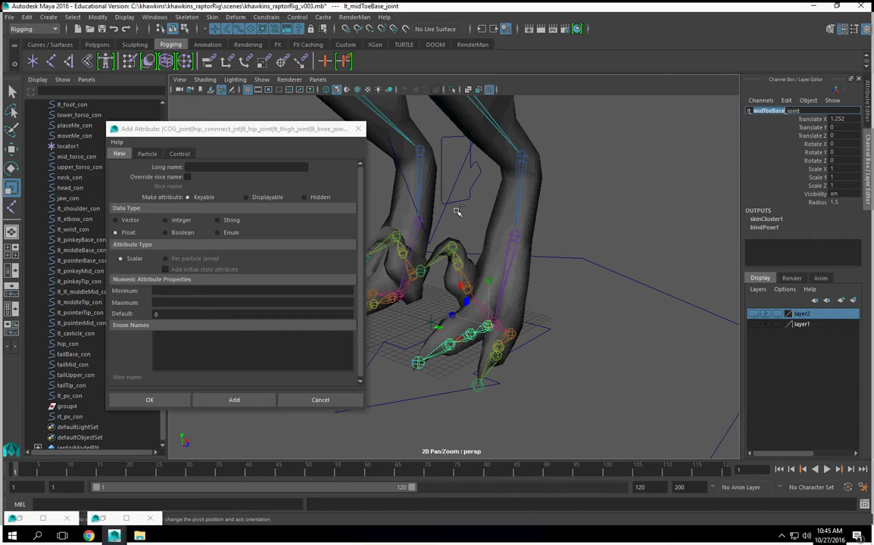
left_click(182, 166)
left_click(455, 389)
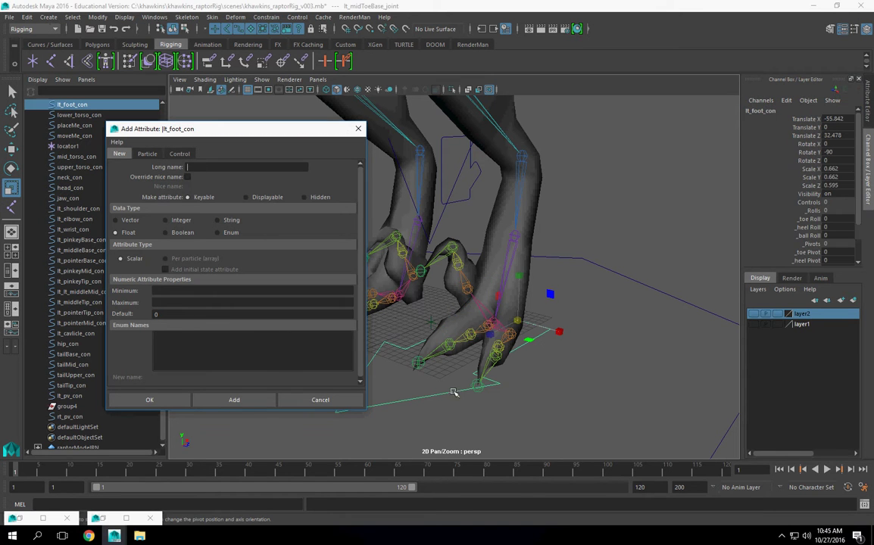
Add the keyable _midToeFlop attribute with Override nice name enabled
left_click(187, 176)
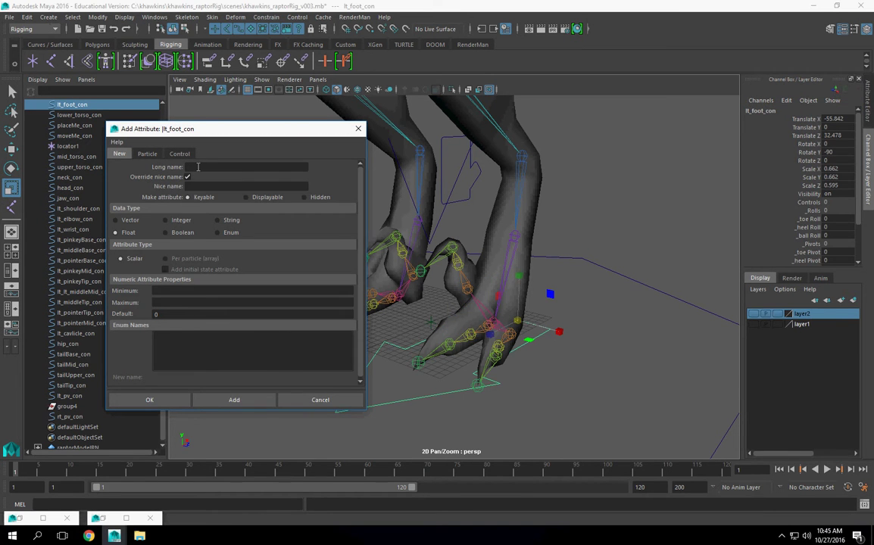
type("ballPivot")
key("Return")
type("midToeBase")
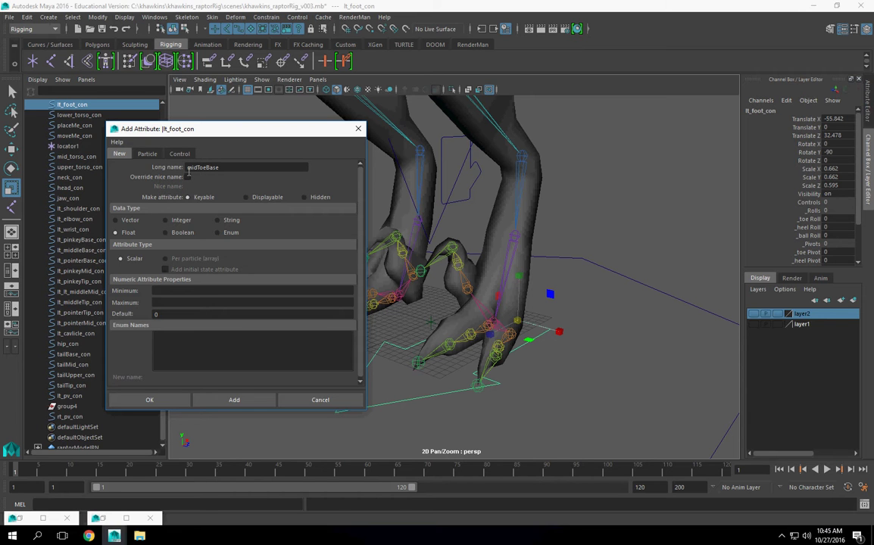
type("_")
key("BackSpace")
key("BackSpace")
key("BackSpace")
type("op")
left_click(187, 176)
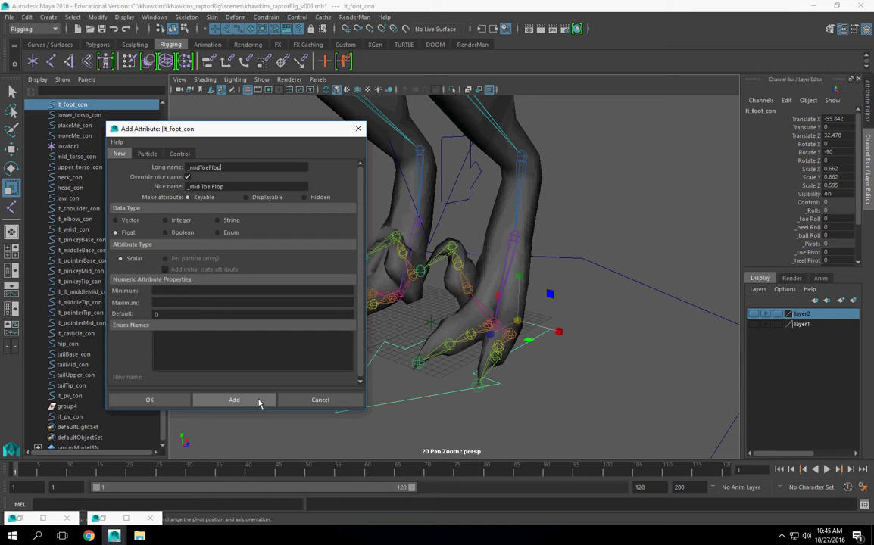
left_click(258, 402)
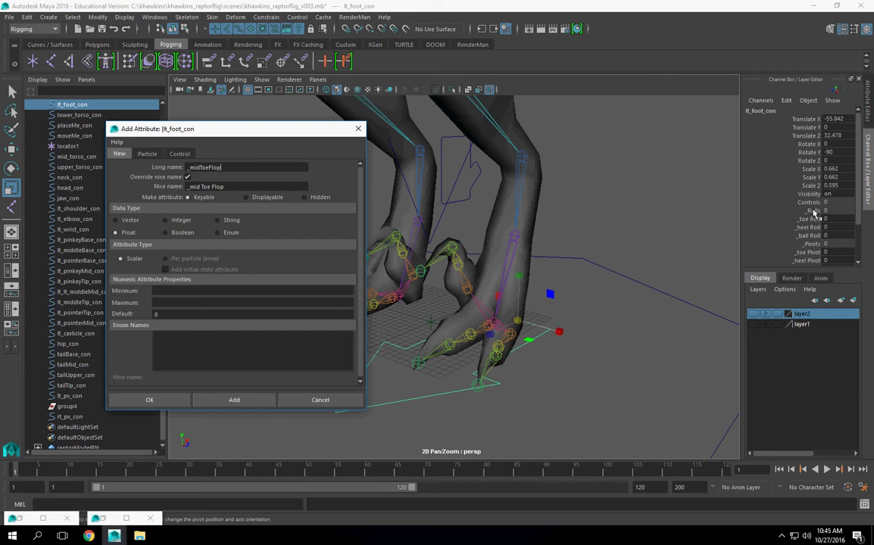
scroll(814, 214, "down", 1)
scroll(804, 227, "down", 1)
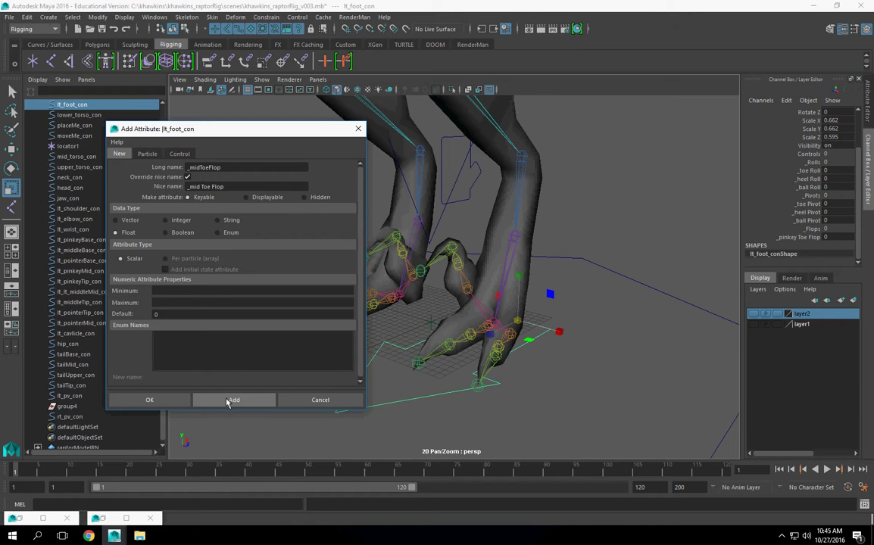
left_click(229, 401)
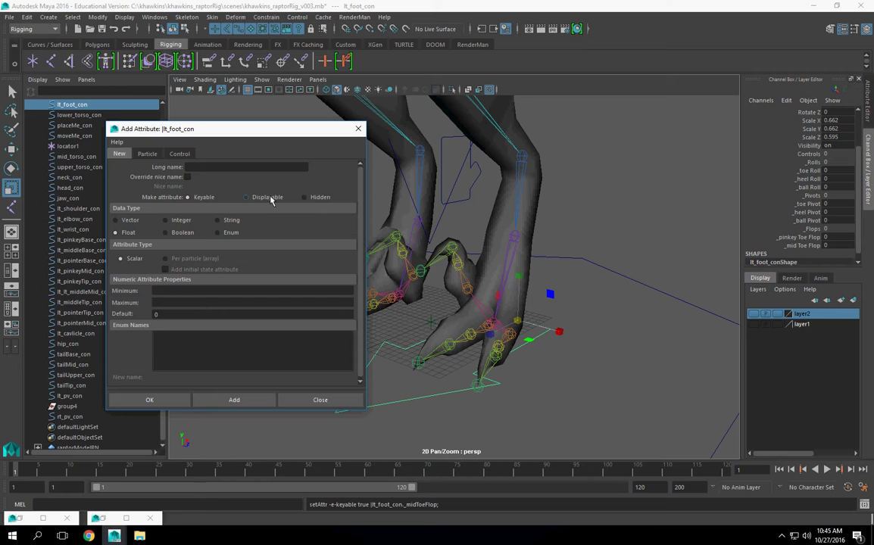
Add a display-only _Claw divider attribute with an overridden nice name
left_click(224, 165)
type("a")
type("law")
left_click(248, 197)
left_click(187, 177)
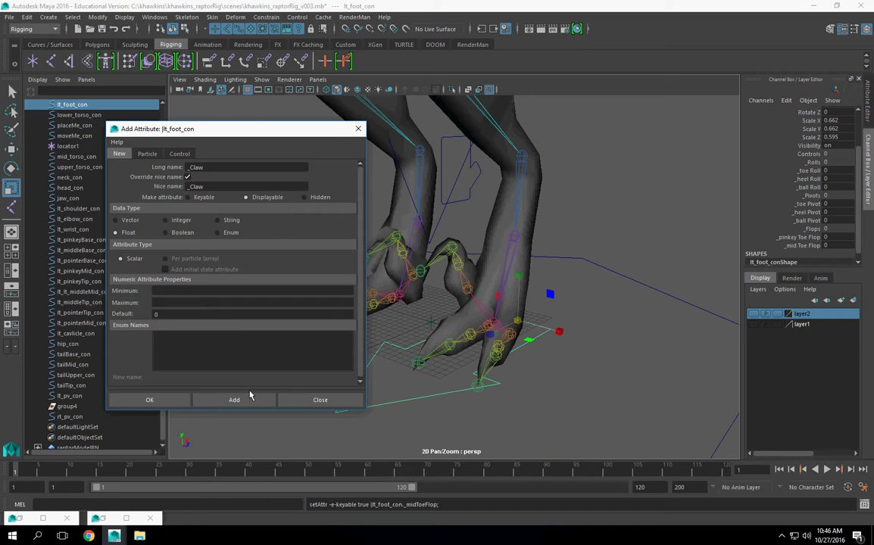
left_click(250, 400)
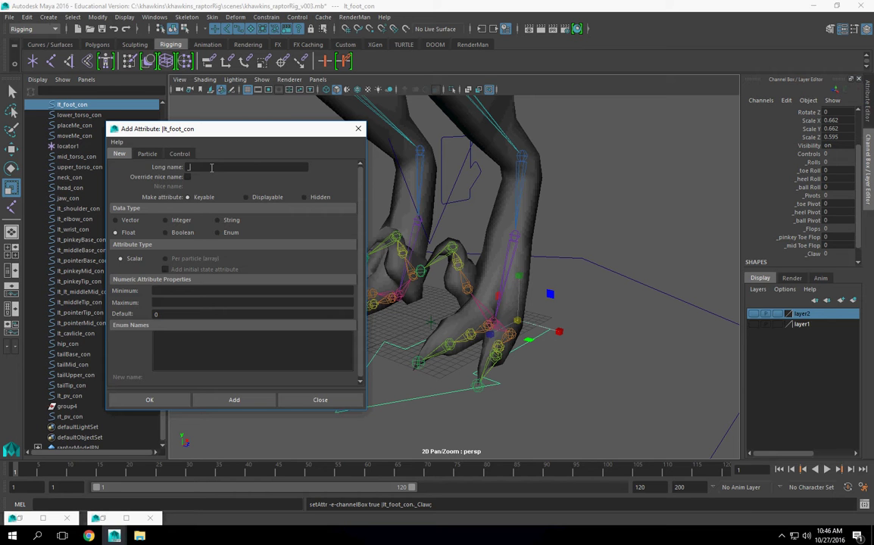
Add a keyable _clawAmt attribute with nice name '_claw Amt'
type("_clawf")
type("lop")
left_click(187, 176)
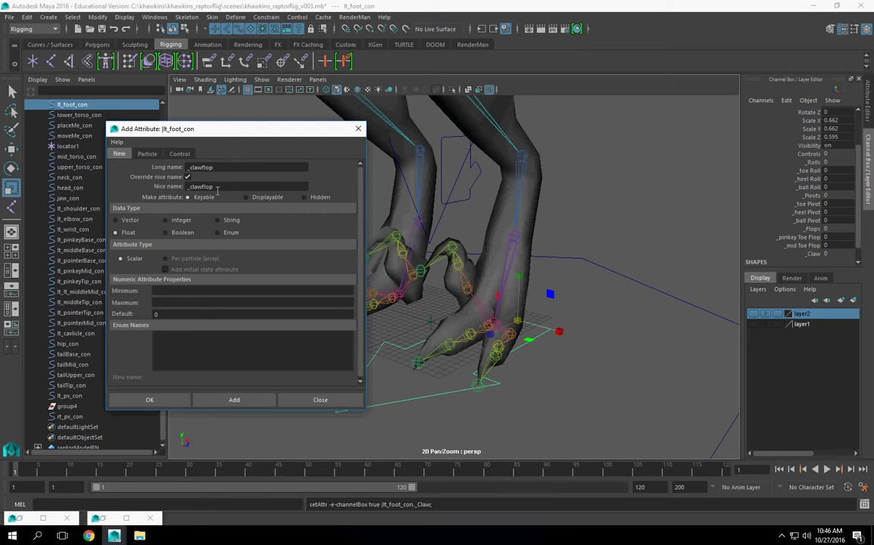
left_click(221, 167)
key("BackSpace")
key("BackSpace")
key("BackSpace")
left_click(229, 185)
key("BackSpace")
key("BackSpace")
type("Am")
type(" Amt")
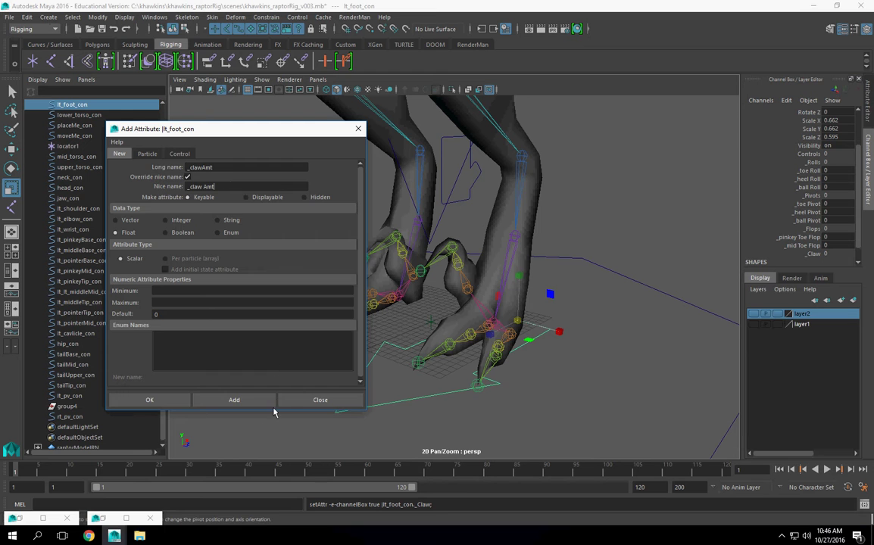
left_click(258, 401)
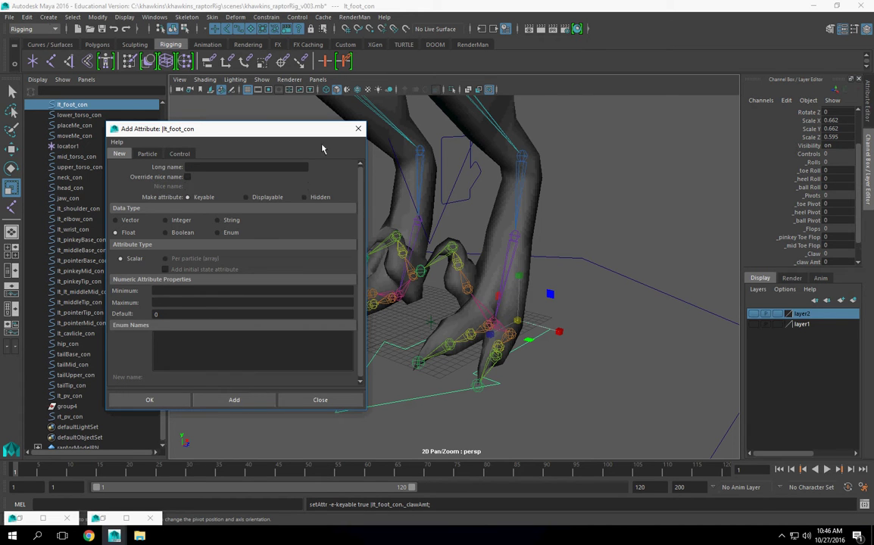
Close the Add Attribute window and view the raptor from above
left_click(356, 131)
scroll(765, 182, "up", 3)
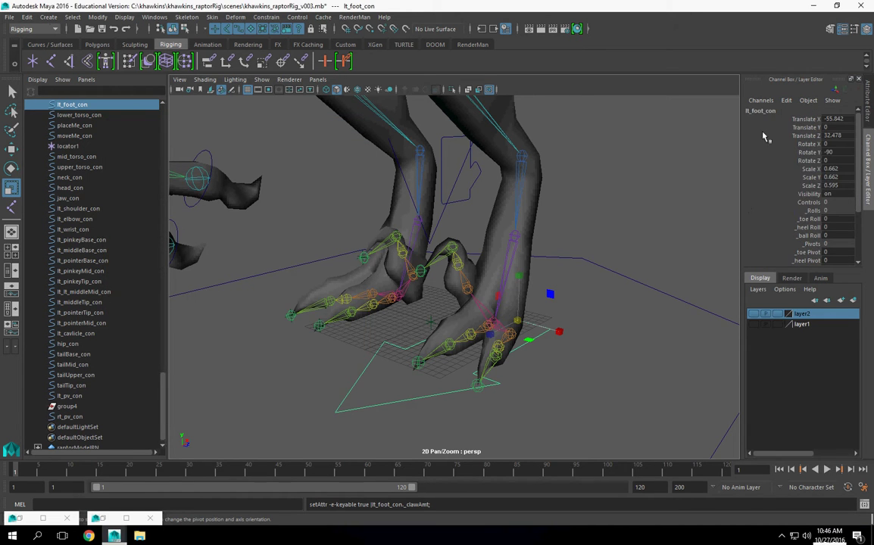
scroll(488, 350, "down", 5)
left_click_drag(488, 351, 495, 277, "alt")
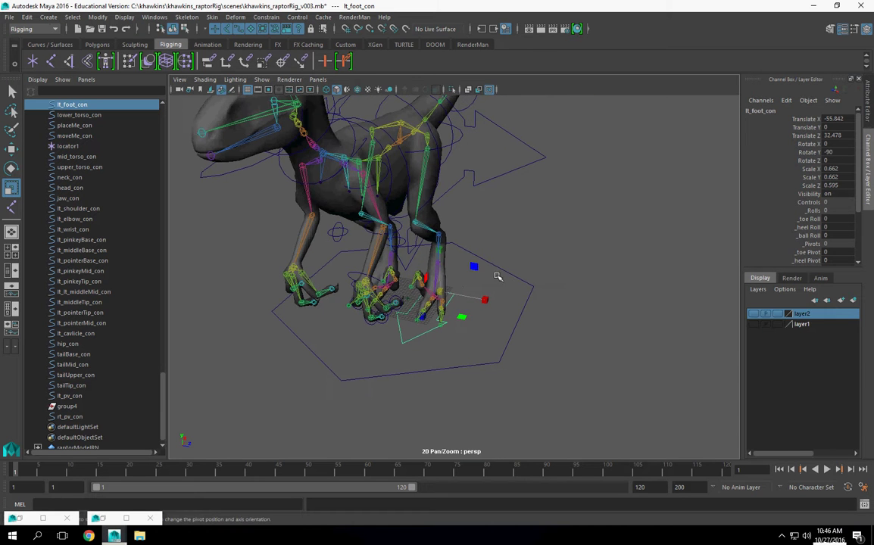
scroll(459, 283, "up", 5)
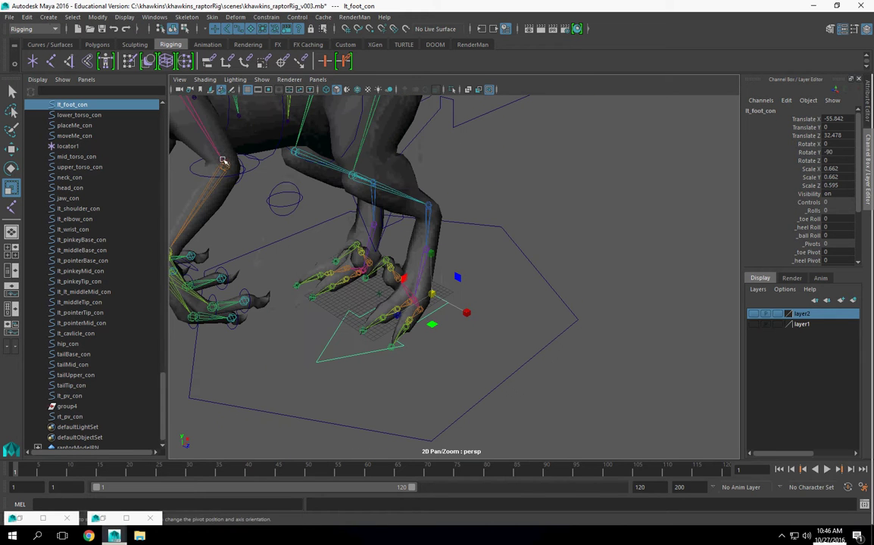
Freeze lt_foot_con's transformations, then orbit around the raptor to check the rig
left_click(99, 16)
left_click(113, 62)
scroll(493, 284, "down", 5)
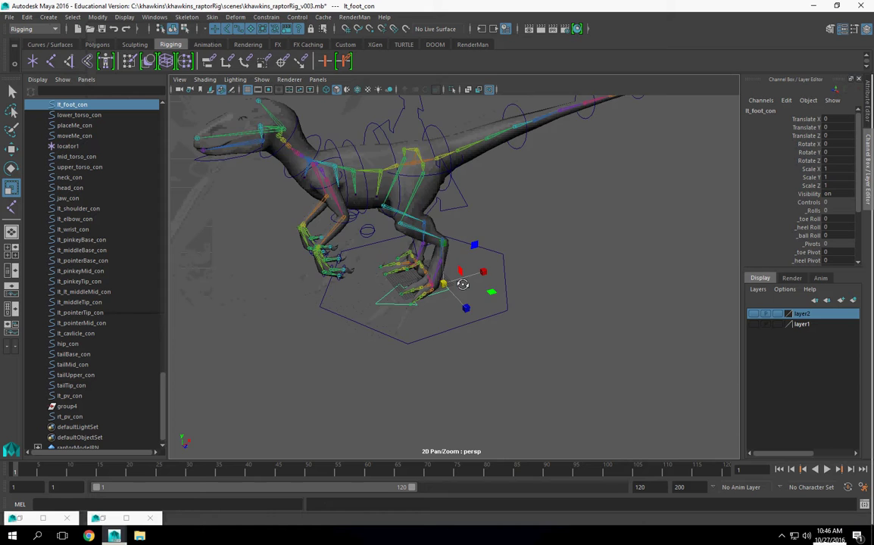
mouse_move(493, 284)
left_mouse_down("alt")
mouse_move(445, 286)
mouse_move(464, 264)
left_mouse_up("alt")
scroll(486, 360, "up", 3)
scroll(486, 360, "up", 2)
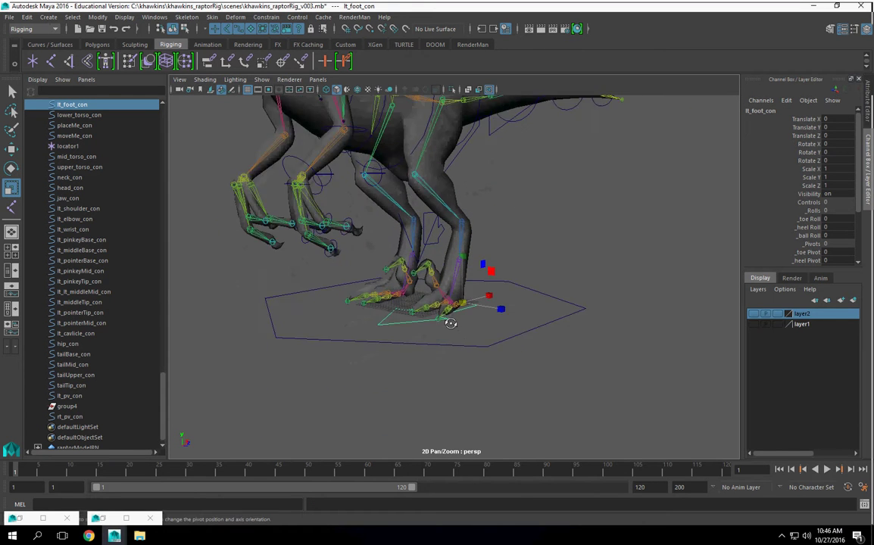
mouse_move(448, 322)
left_mouse_down("alt")
mouse_move(395, 299)
mouse_move(400, 250)
left_mouse_up("alt")
scroll(400, 259, "down", 3)
scroll(416, 253, "up", 1)
scroll(450, 305, "up", 2)
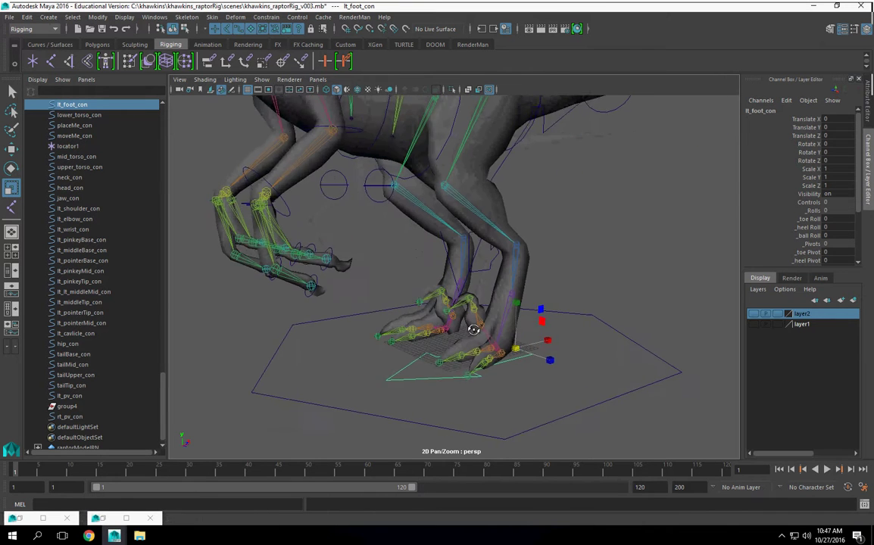
mouse_move(470, 330)
left_mouse_down("alt")
mouse_move(481, 347)
mouse_move(504, 288)
mouse_move(463, 355)
left_mouse_up("alt")
scroll(462, 354, "up", 2)
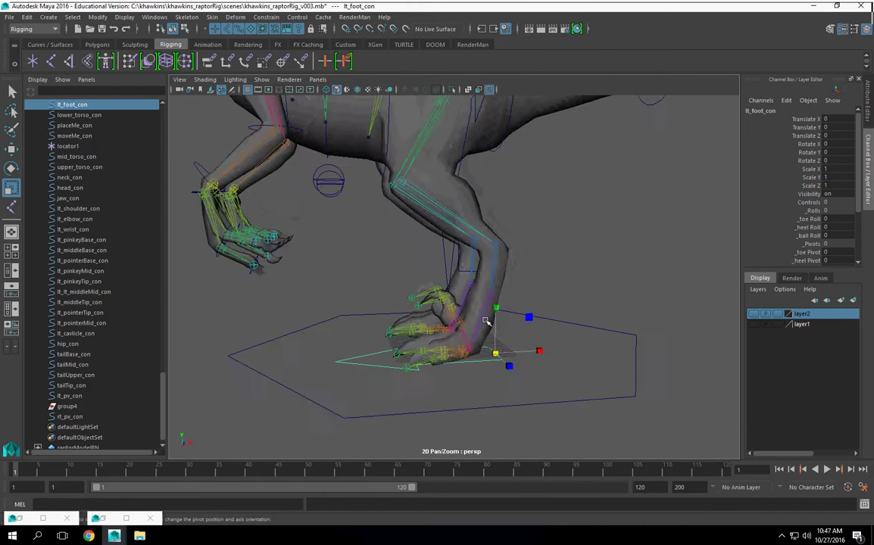
mouse_move(488, 322)
left_mouse_down("alt")
mouse_move(487, 273)
mouse_move(474, 231)
left_mouse_up("alt")
left_click(474, 229)
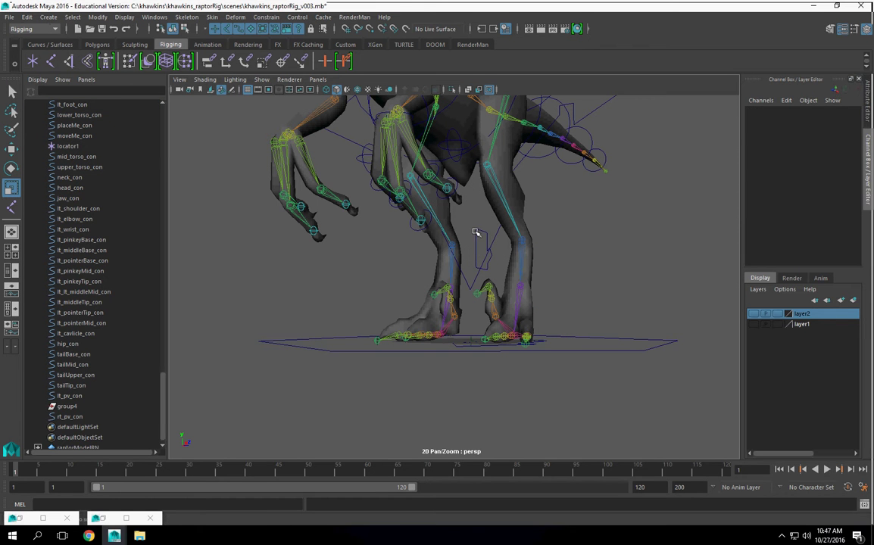
mouse_move(476, 233)
left_mouse_down("alt")
mouse_move(499, 367)
mouse_move(352, 309)
mouse_move(396, 335)
mouse_move(333, 281)
mouse_move(396, 318)
mouse_move(437, 213)
left_mouse_up("alt")
left_click(505, 376)
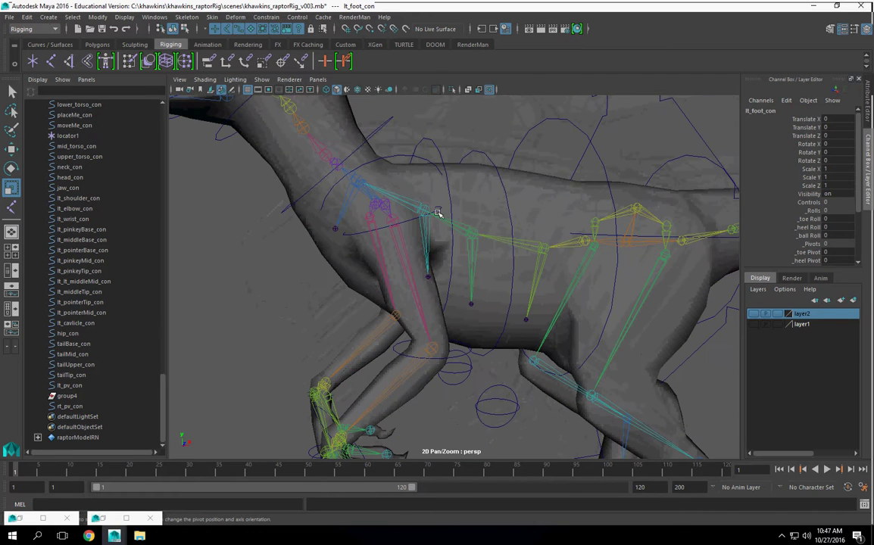
Select the left shoulder, clavicle, elbow and wrist controls together
left_click(439, 209)
left_click(400, 160, "shift")
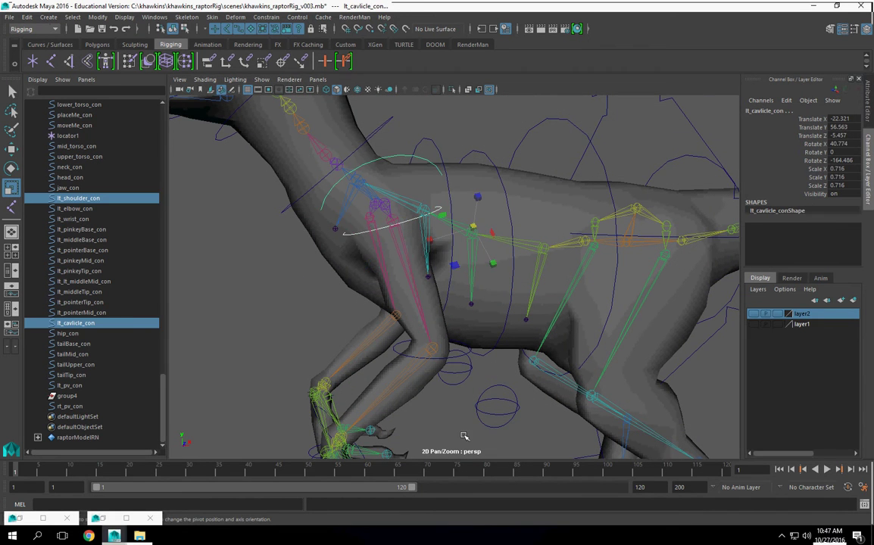
mouse_move(464, 436)
left_mouse_down("alt")
mouse_move(448, 332)
mouse_move(410, 260)
mouse_move(432, 300)
mouse_move(394, 288)
mouse_move(439, 279)
mouse_move(579, 335)
left_mouse_up("alt")
left_click(400, 259, "shift")
left_click(409, 267, "shift")
right_click_drag(579, 336, 581, 254, "alt")
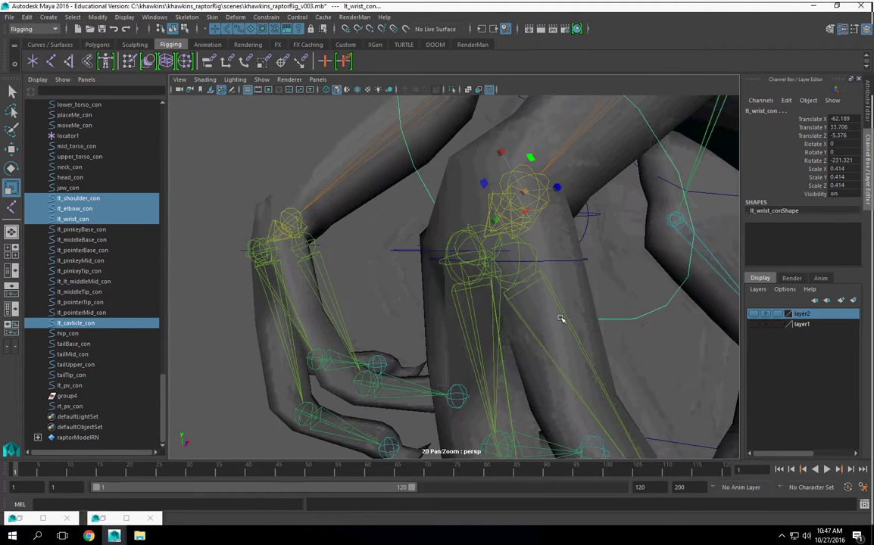
Add the left finger base, mid and tip controls, ending with lt_pinkeyMid_con
left_click(583, 264, "shift")
mouse_move(583, 263)
left_mouse_down("alt")
mouse_move(498, 282)
mouse_move(454, 356)
mouse_move(424, 318)
mouse_move(431, 297)
mouse_move(532, 302)
left_mouse_up("alt")
left_click(431, 297, "shift")
left_click(616, 356, "shift")
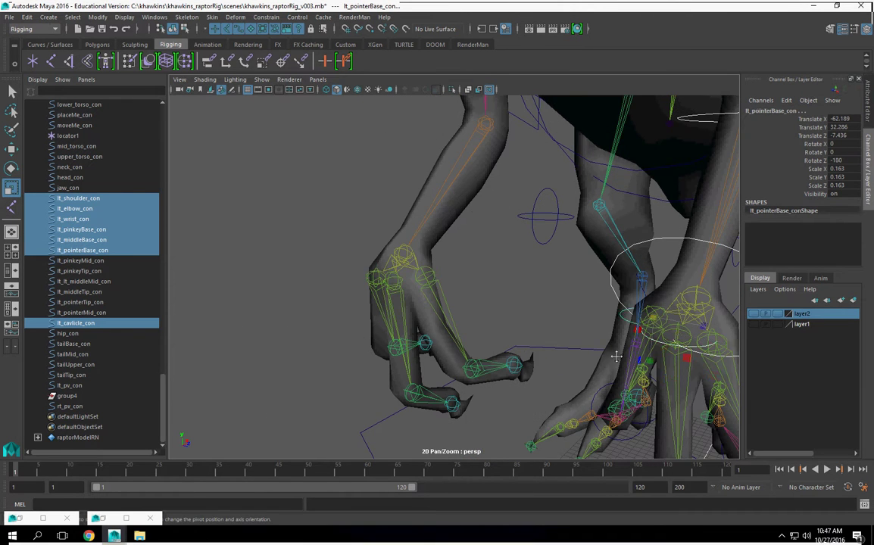
left_click_drag(615, 356, 458, 302, "alt")
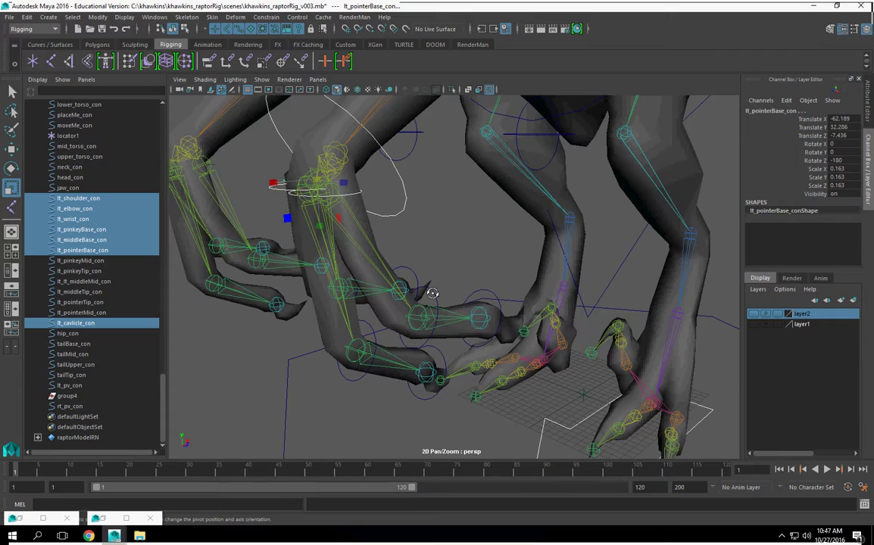
mouse_move(432, 293)
middle_mouse_down()
mouse_move(306, 276)
mouse_move(376, 277)
mouse_move(443, 297)
mouse_move(403, 236)
middle_mouse_up()
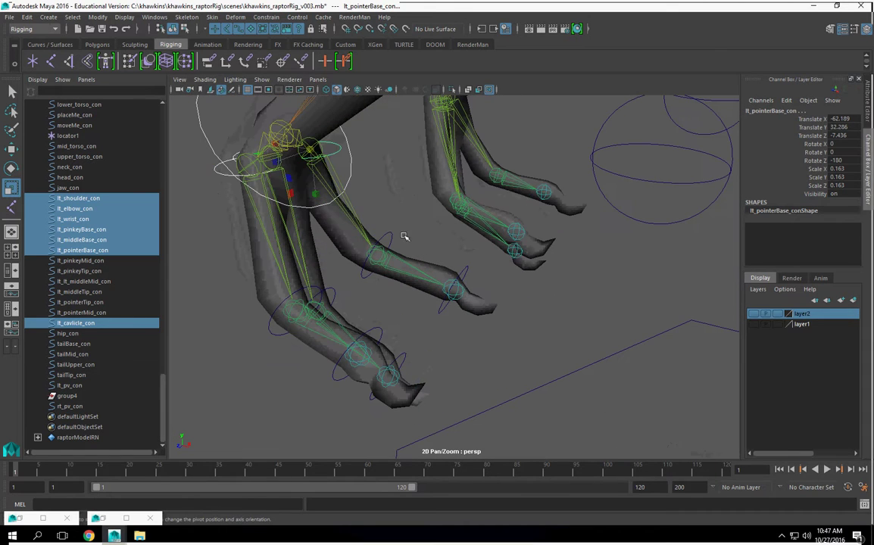
left_click(390, 244, "shift")
mouse_move(447, 304)
middle_mouse_down()
mouse_move(461, 335)
mouse_move(353, 288)
middle_mouse_up()
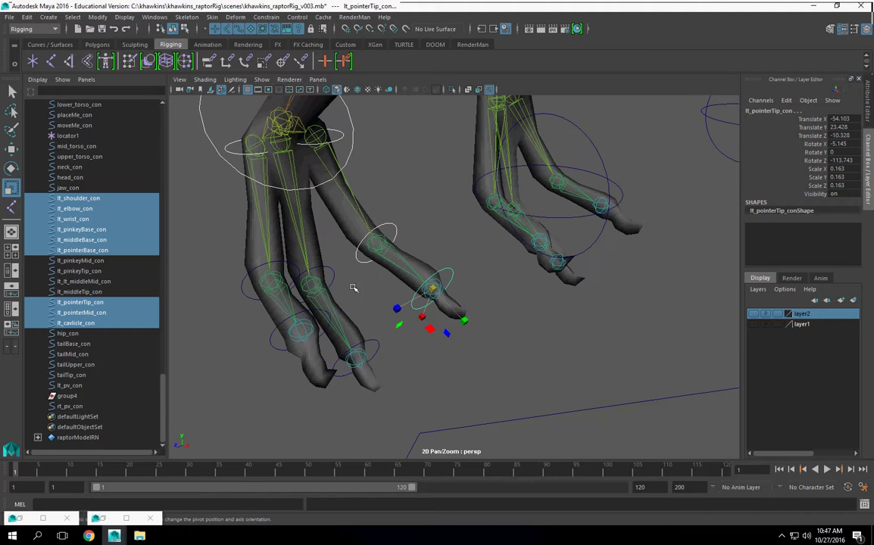
left_click(333, 303, "shift")
left_click(356, 342, "shift")
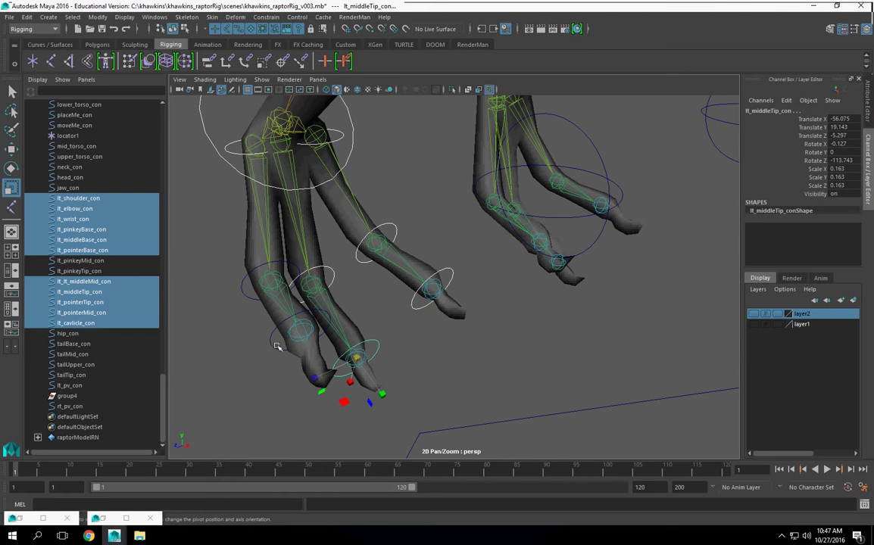
left_click(271, 346, "shift")
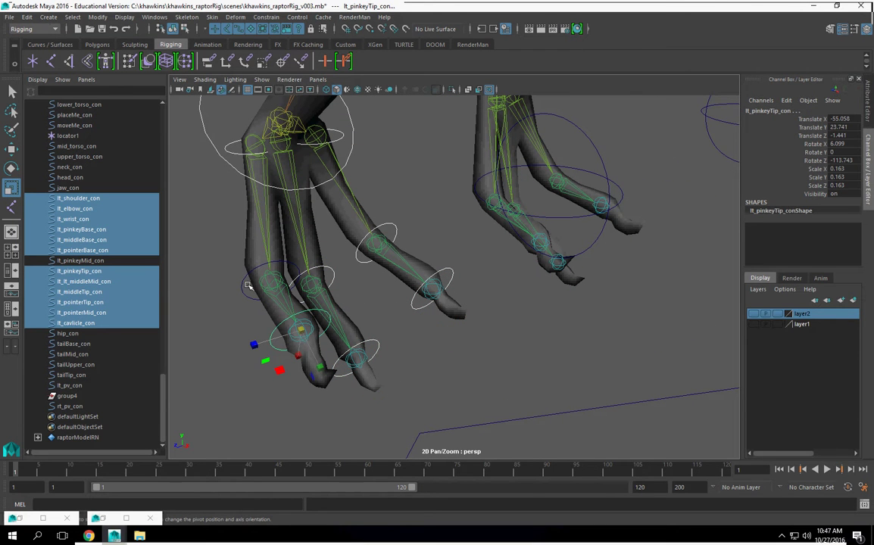
left_click(244, 281, "shift")
key("f")
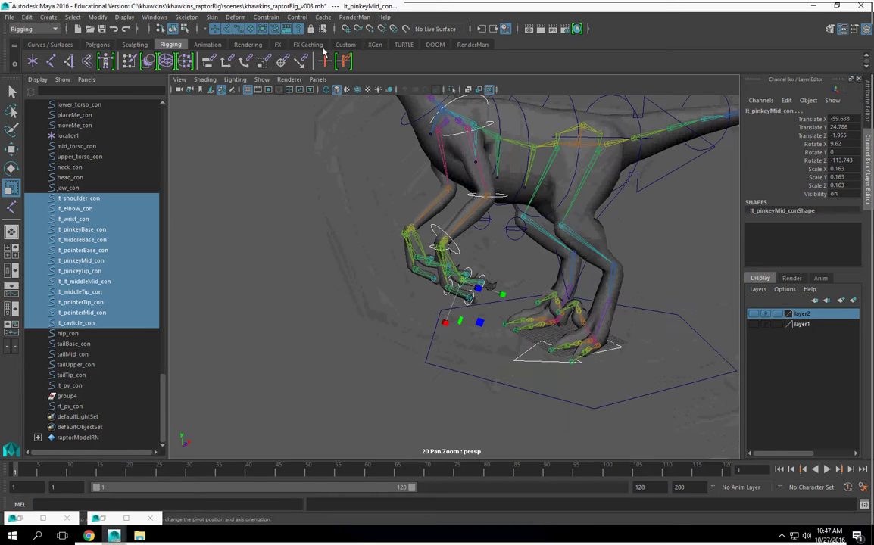
Freeze transformations on the selected left controls and group them into group5
left_click(47, 17)
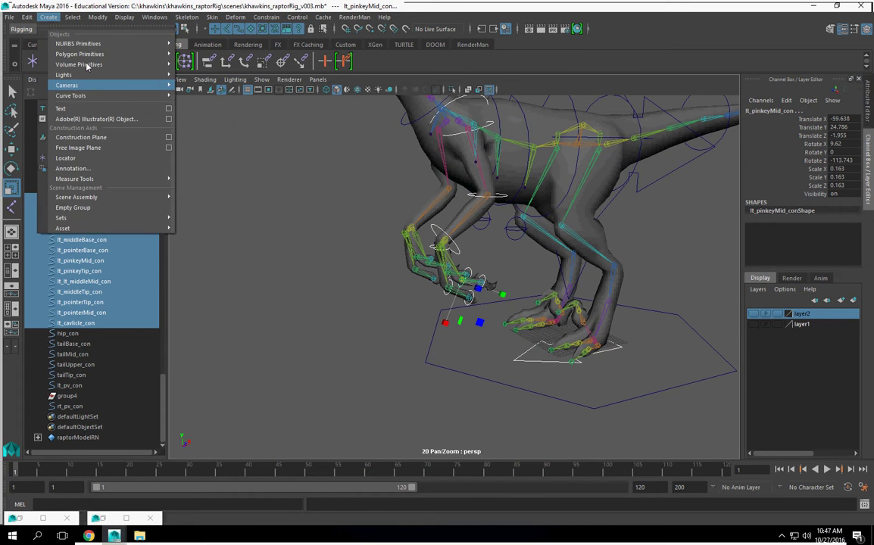
left_click(134, 65)
mouse_move(485, 303)
left_mouse_down("alt")
mouse_move(575, 316)
mouse_move(472, 348)
mouse_move(491, 361)
left_mouse_up("alt")
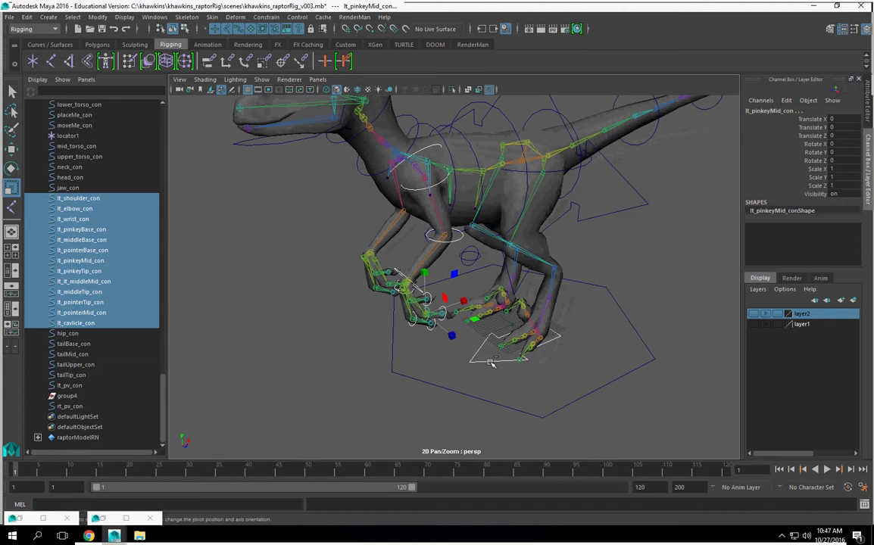
key("ctrl+g")
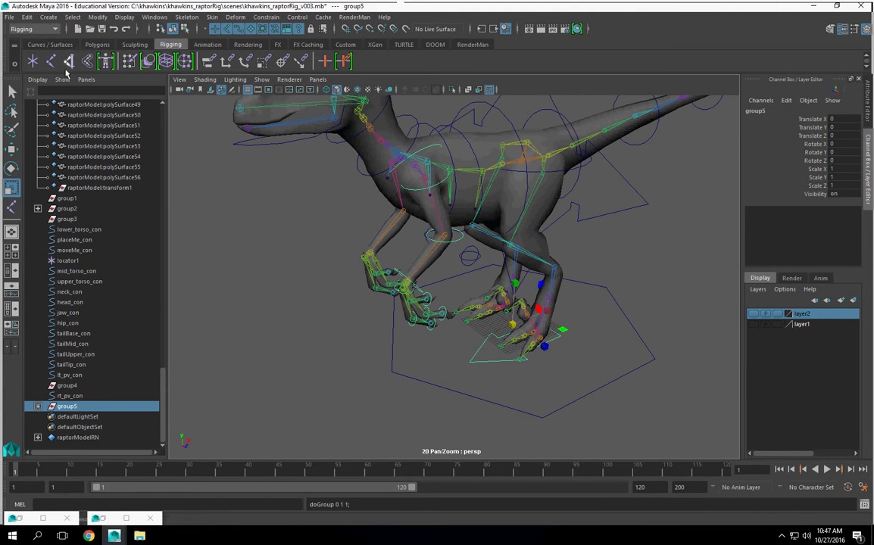
left_click(26, 17)
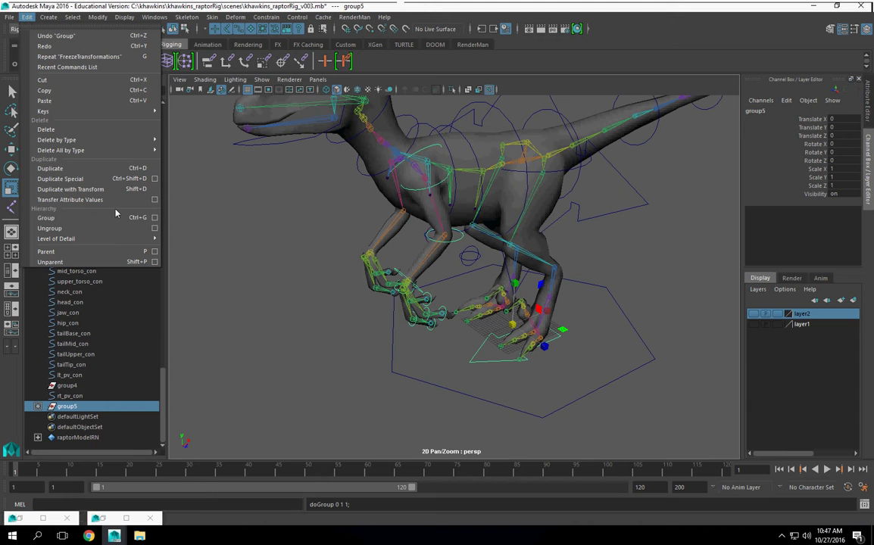
Duplicate Special group5 with scale 1, 1, -1 to create mirrored group6
left_click(154, 178)
mouse_move(274, 246)
left_mouse_down("alt")
mouse_move(494, 337)
mouse_move(529, 330)
left_mouse_up("alt")
left_click_drag(435, 333, 524, 309, "alt")
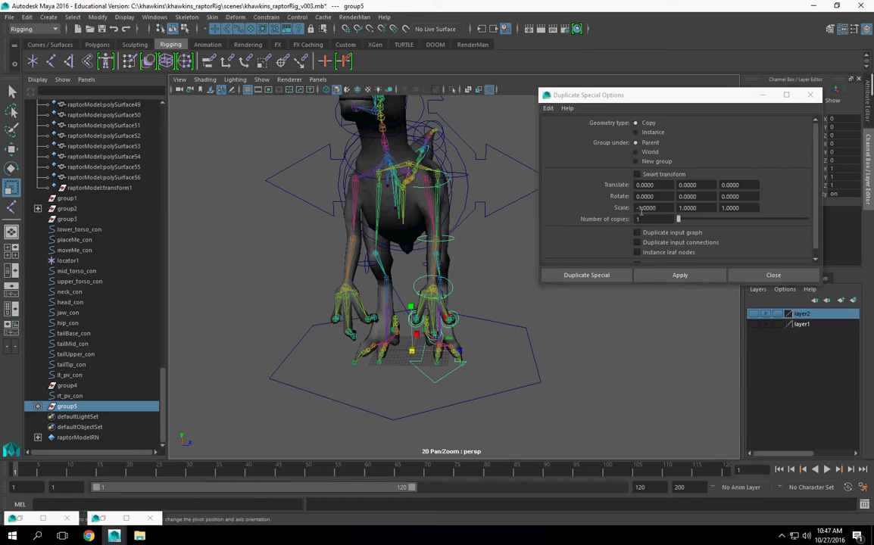
key("Delete")
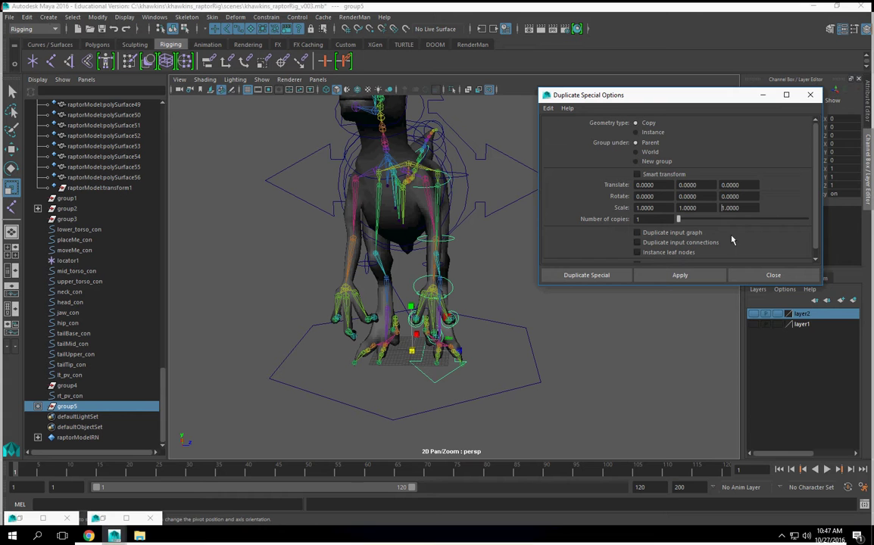
left_click(730, 208)
type("-")
left_click(680, 275)
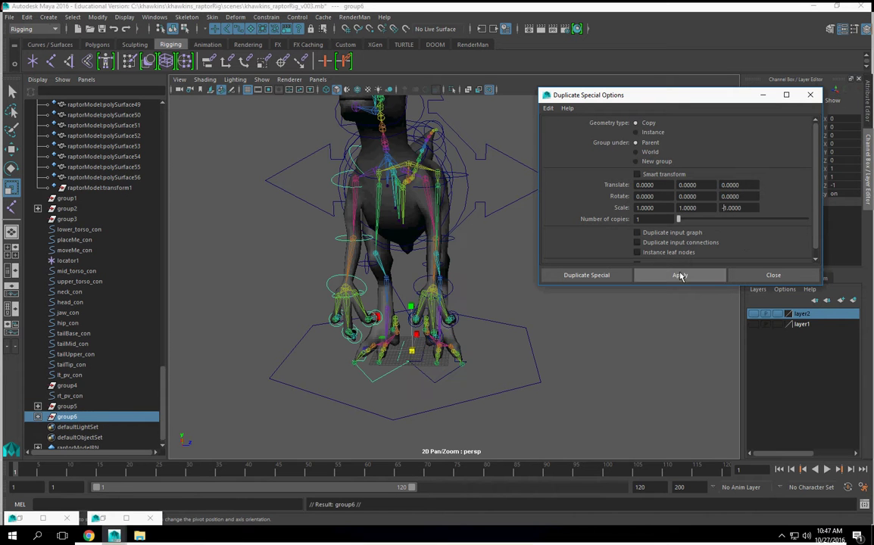
mouse_move(419, 347)
left_mouse_down("alt")
mouse_move(423, 378)
mouse_move(419, 336)
mouse_move(423, 433)
left_mouse_up("alt")
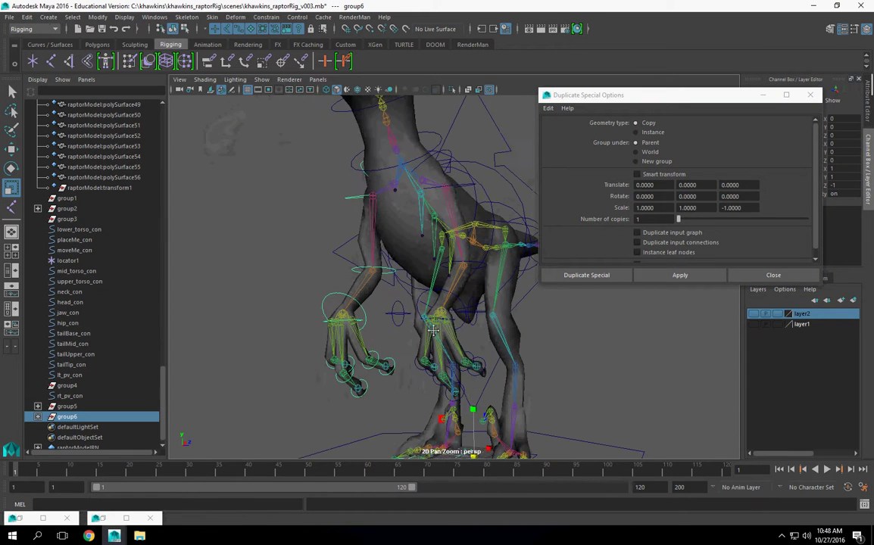
Select group6's copied controls, lt_foot_con through lt_pinkeyMid_con
left_click(38, 416)
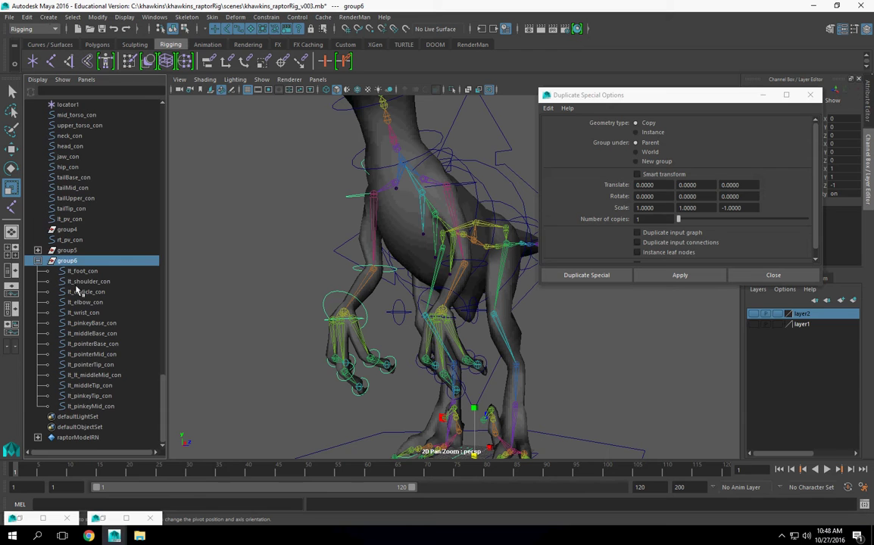
left_click(79, 271)
left_click(91, 406, "shift")
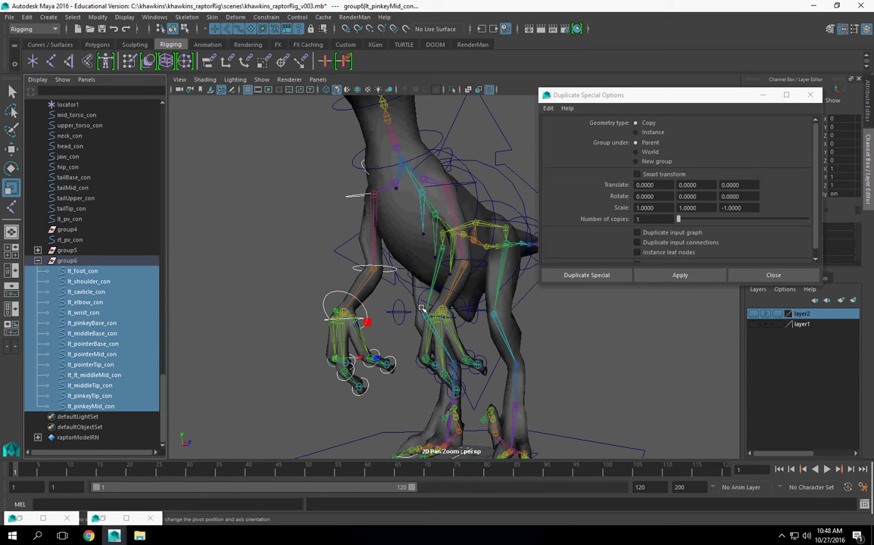
left_click_drag(422, 309, 443, 306, "alt")
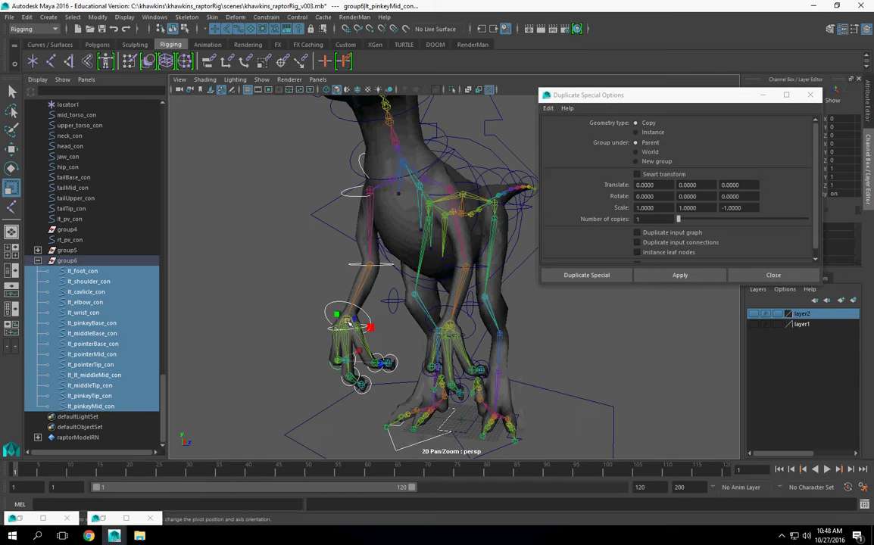
Search and replace names on the selection, changing lt_ to rt_
left_click(98, 18)
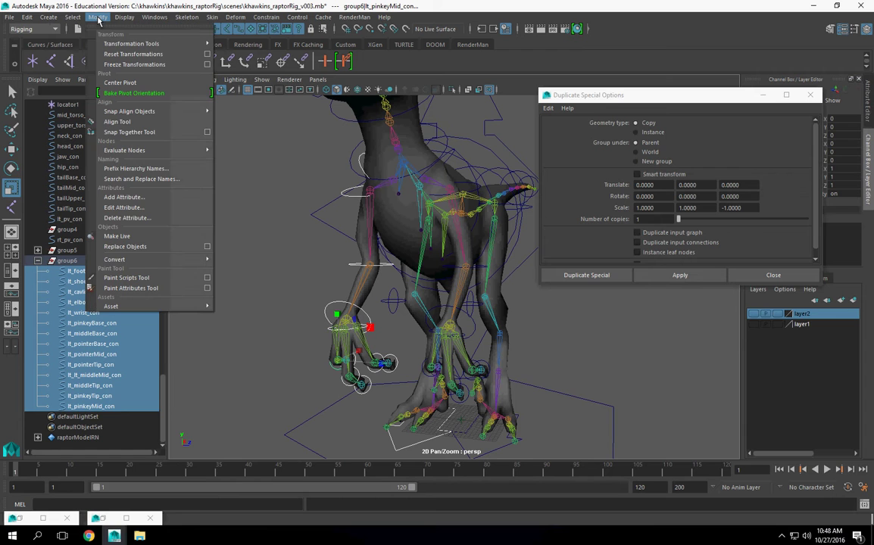
left_click(134, 180)
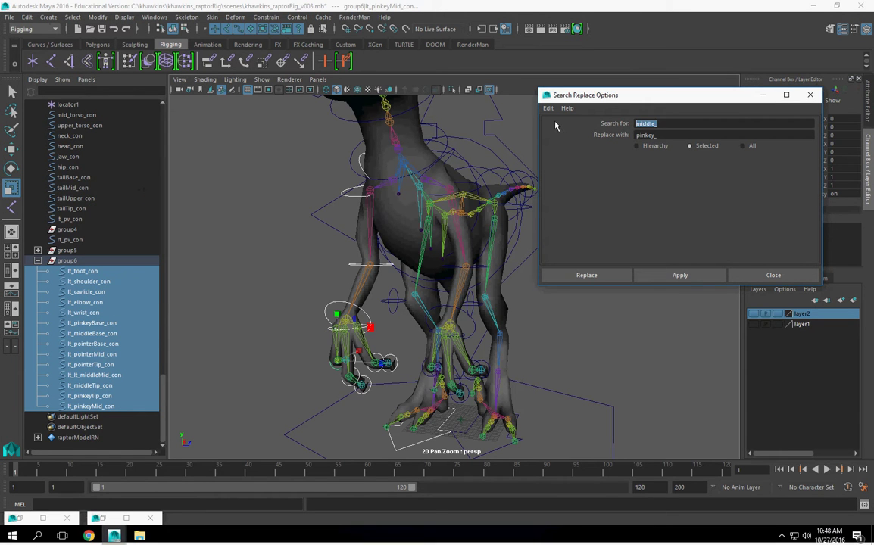
type("r")
key("Tab")
type("r")
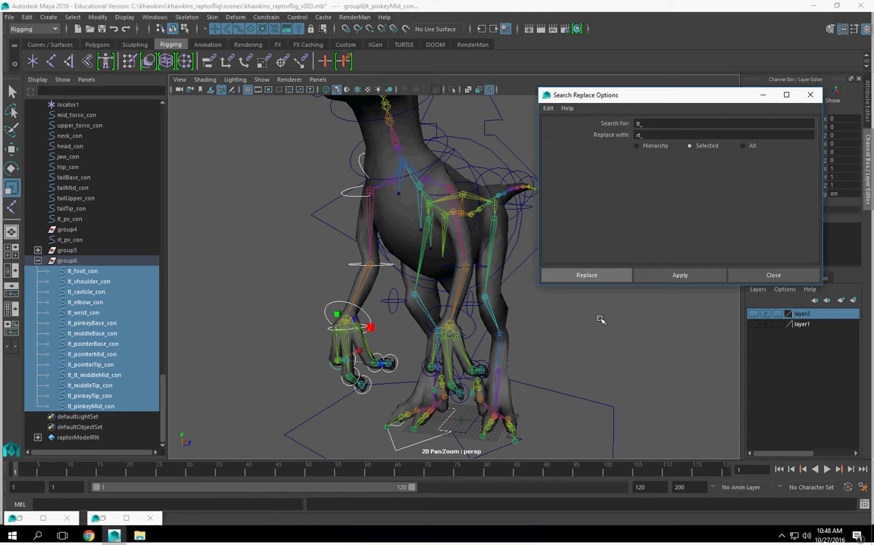
left_click(679, 274)
left_click_drag(717, 97, 500, 98)
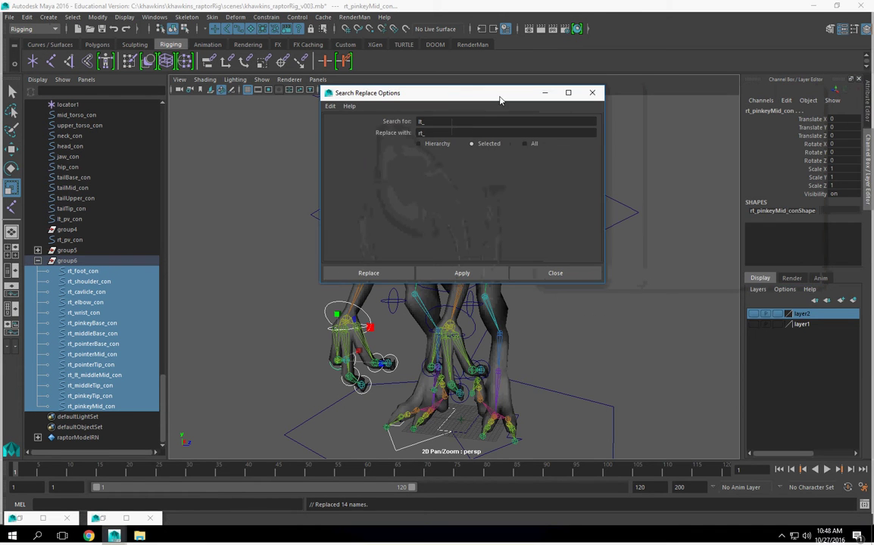
Unparent the rt_ controls to the world and freeze their transforms
left_click(597, 93)
key("f")
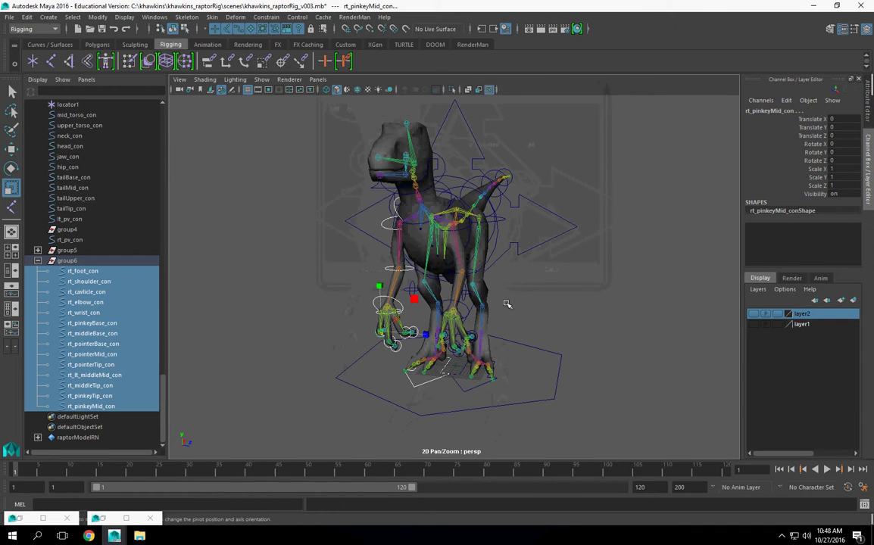
key("shift+p")
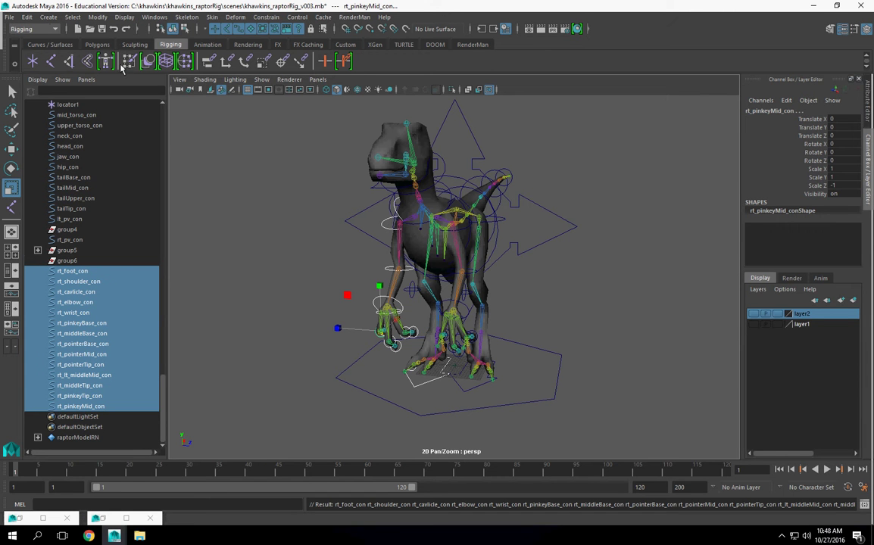
left_click(98, 17)
left_click(107, 65)
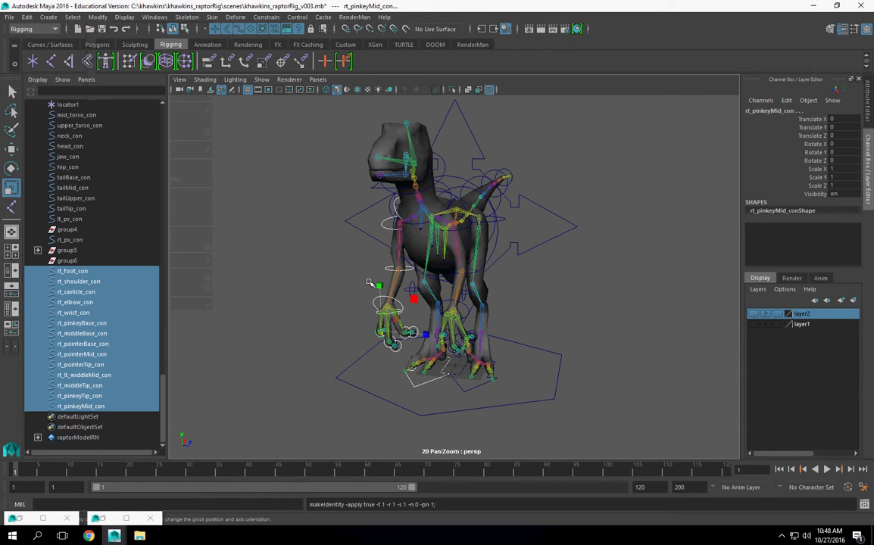
mouse_move(369, 287)
left_mouse_down("alt")
mouse_move(417, 308)
mouse_move(368, 280)
left_mouse_up("alt")
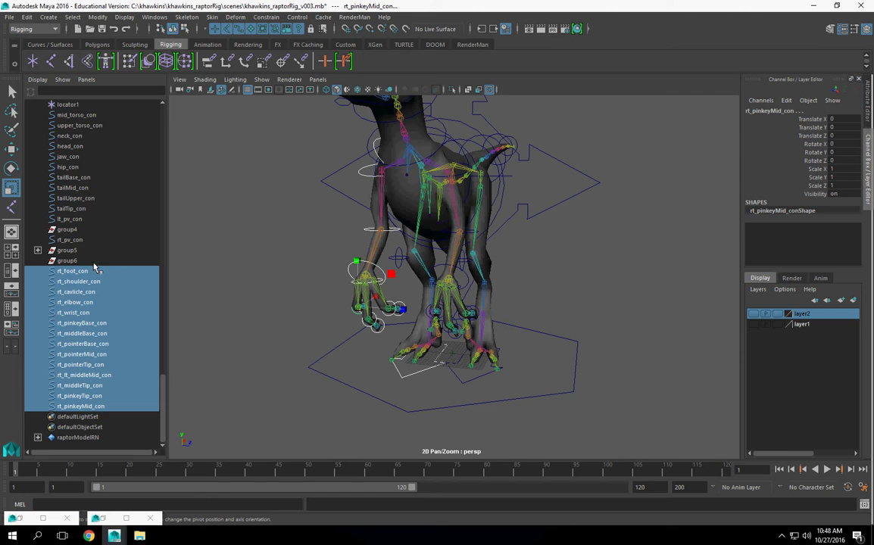
Unparent the lt_ controls, lt_foot_con through lt_pinkeyMid_con, out of group5
left_click(38, 249)
left_click(81, 260)
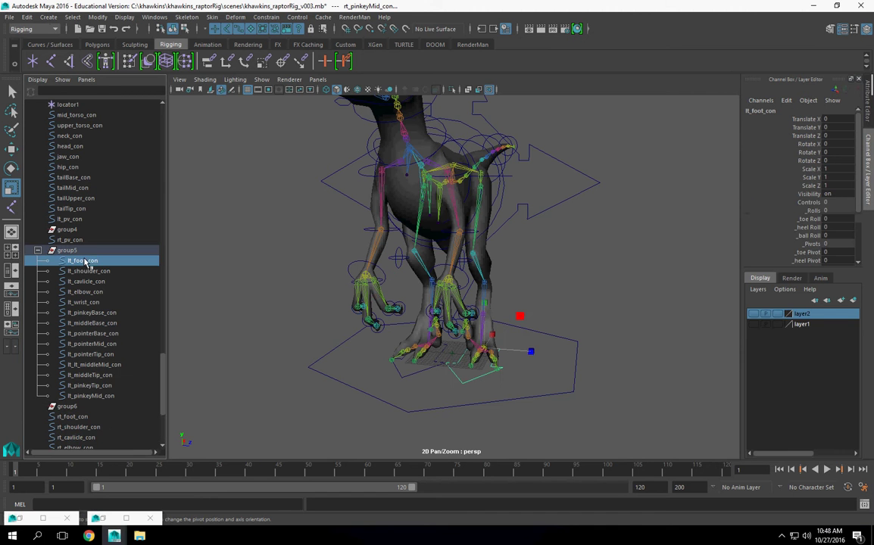
left_click(104, 393, "shift")
key("shift+p")
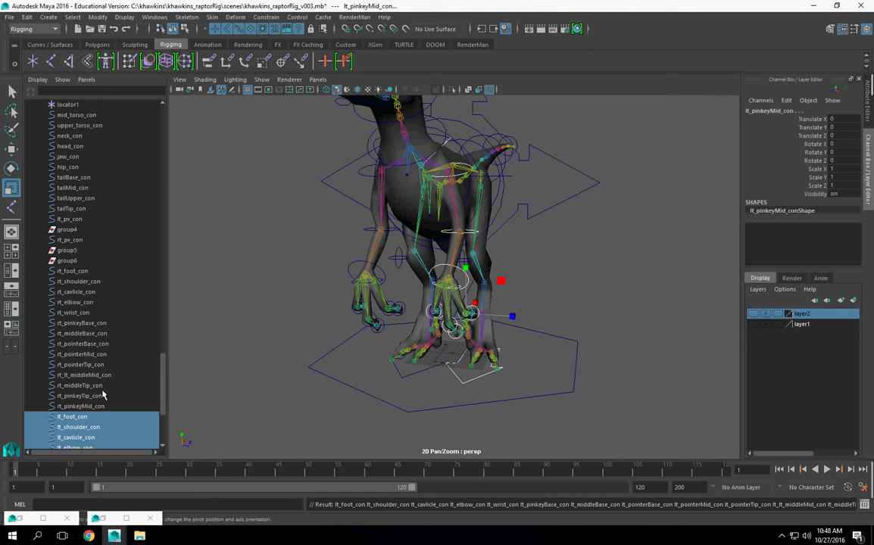
Delete the empty temporary groups group4, group5 and group6
left_click(66, 260)
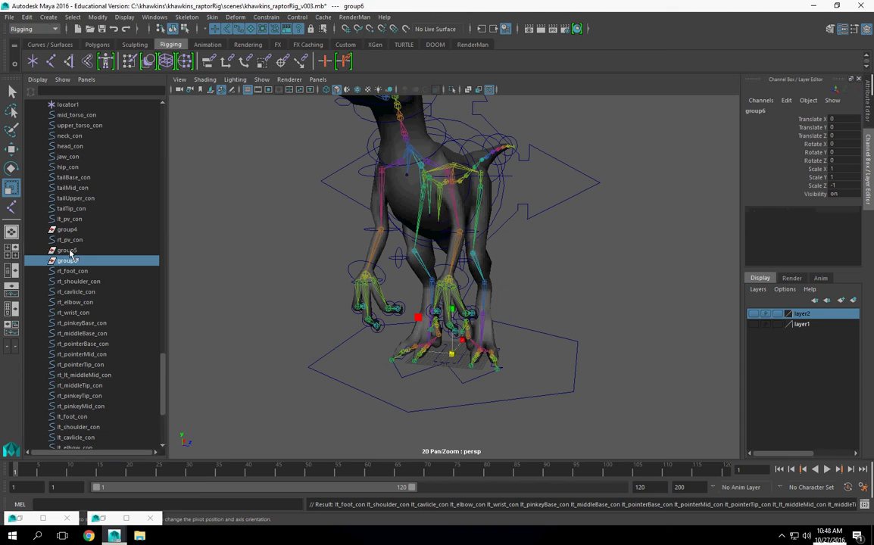
left_click(71, 230, "ctrl")
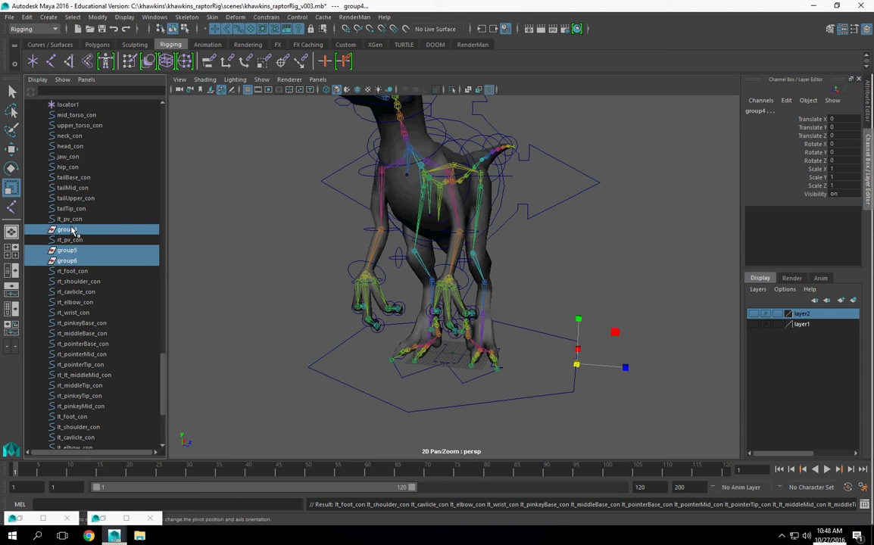
key("Delete")
scroll(83, 250, "down", 4)
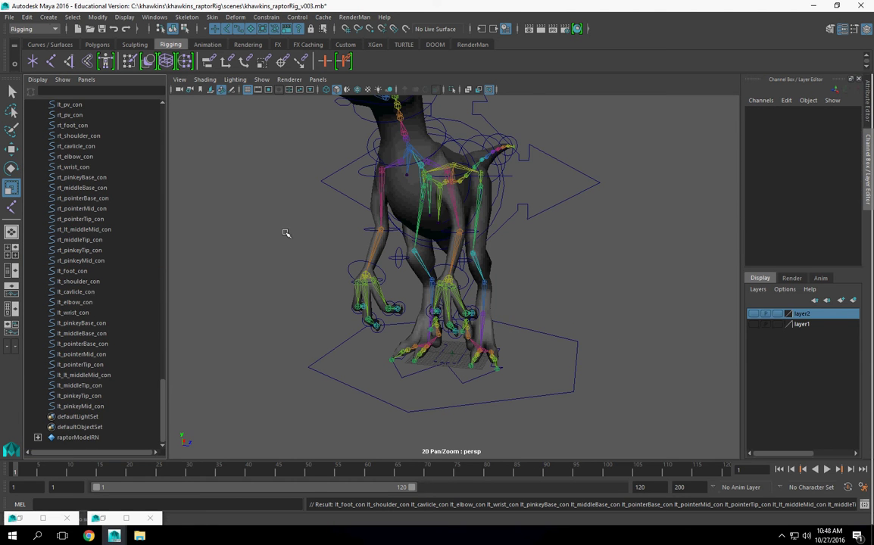
mouse_move(371, 249)
left_mouse_down("alt")
mouse_move(355, 267)
mouse_move(454, 295)
left_mouse_up("alt")
scroll(454, 296, "down", 3)
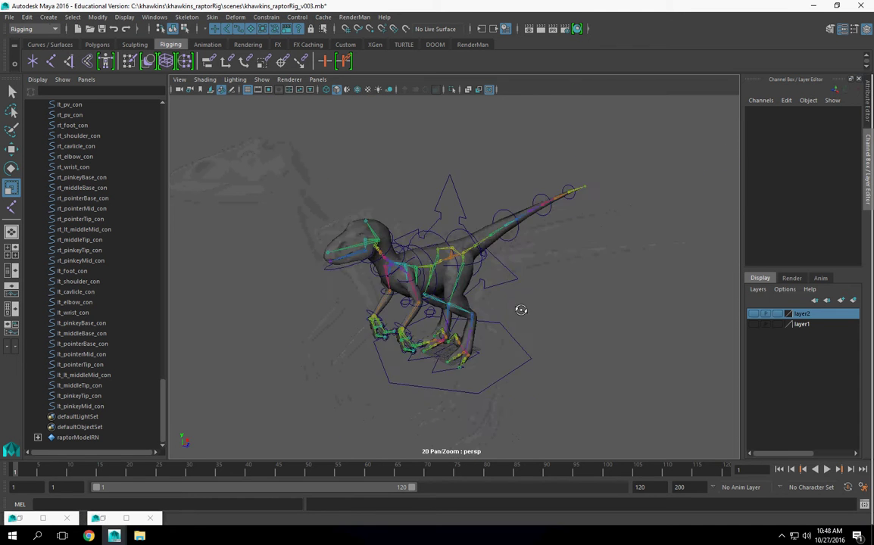
scroll(491, 305, "up", 3)
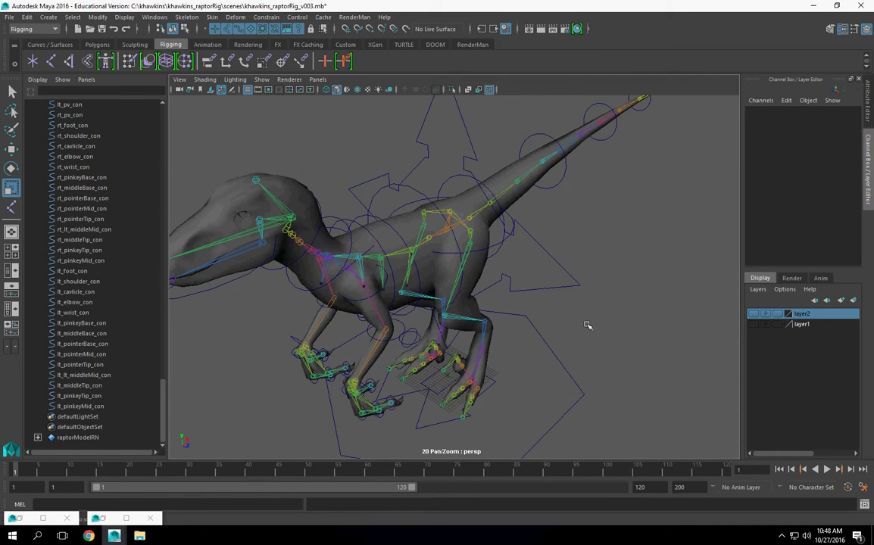